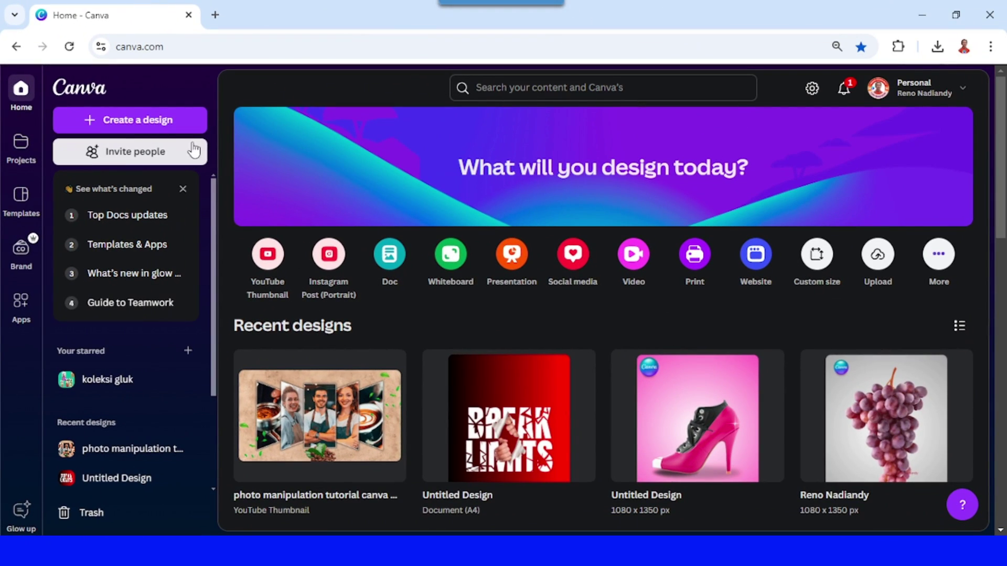
Create a blank Document (A4 Portrait) design from an 'A4' search.
left_click(144, 117)
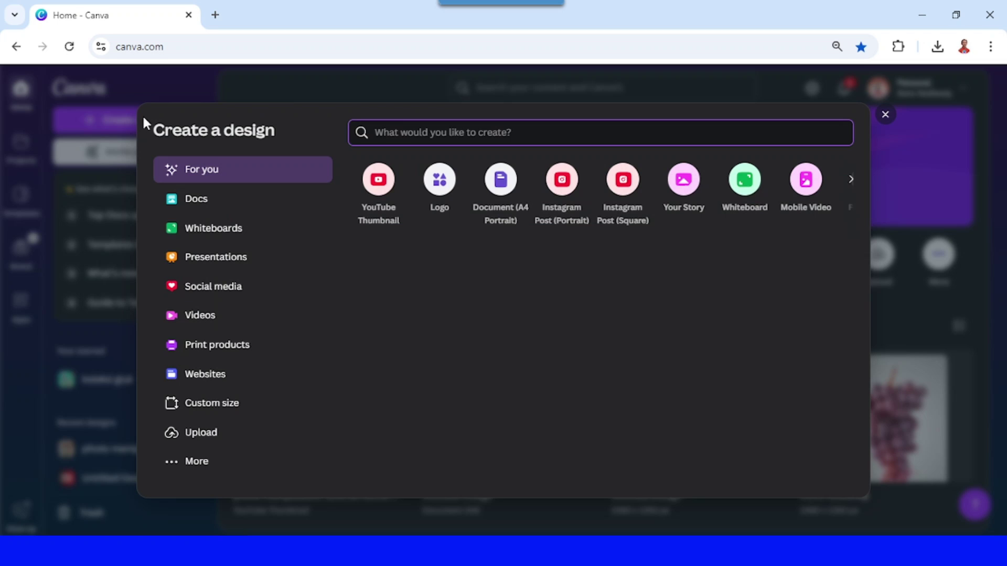
type("A")
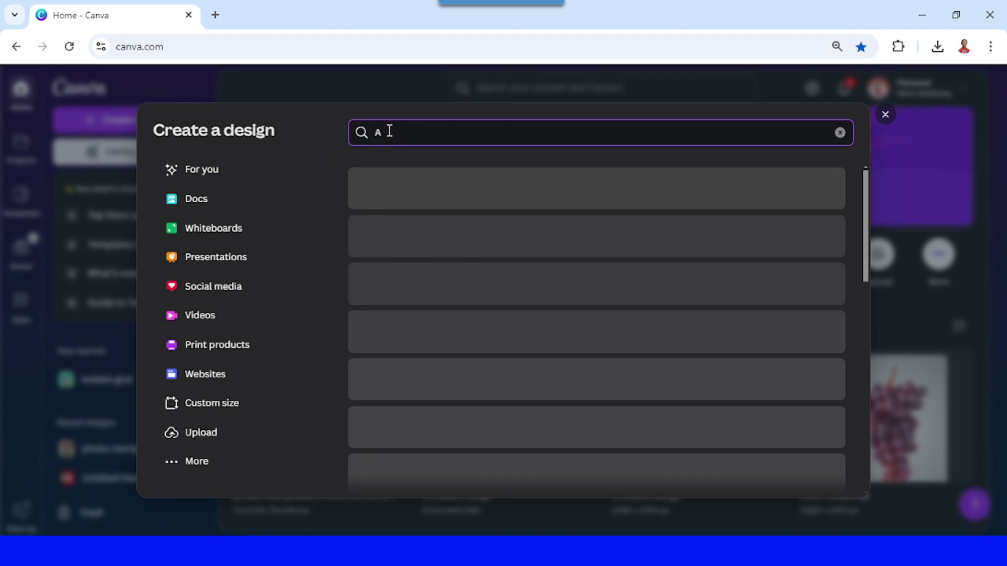
type("4")
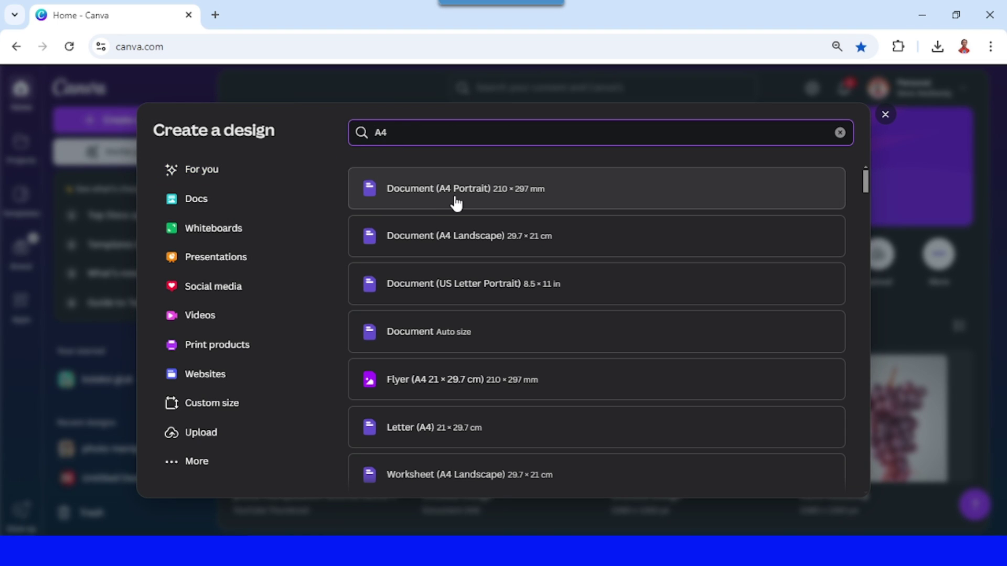
left_click(456, 203)
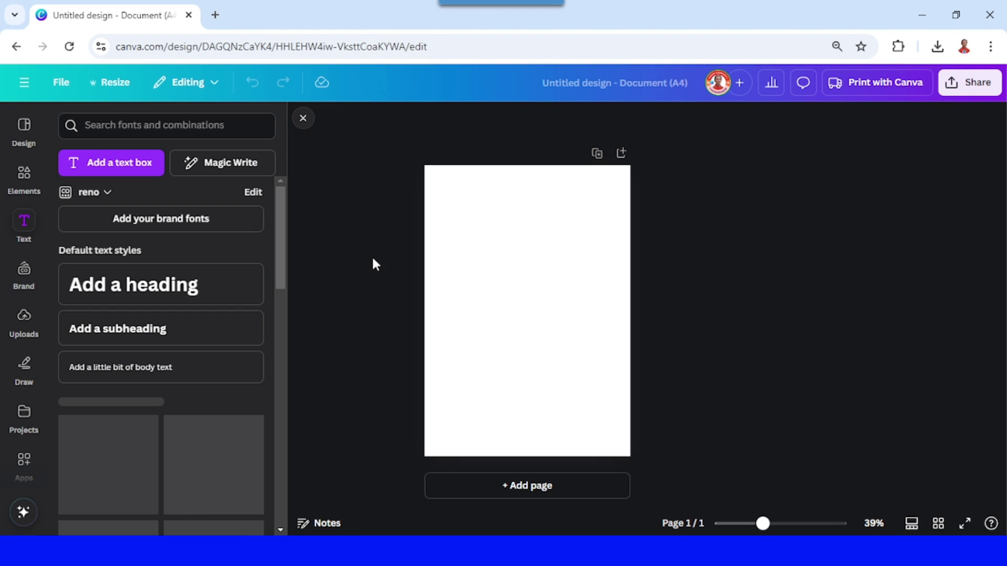
Add a heading text box reading DON'T QUIT to the page.
left_click(188, 285)
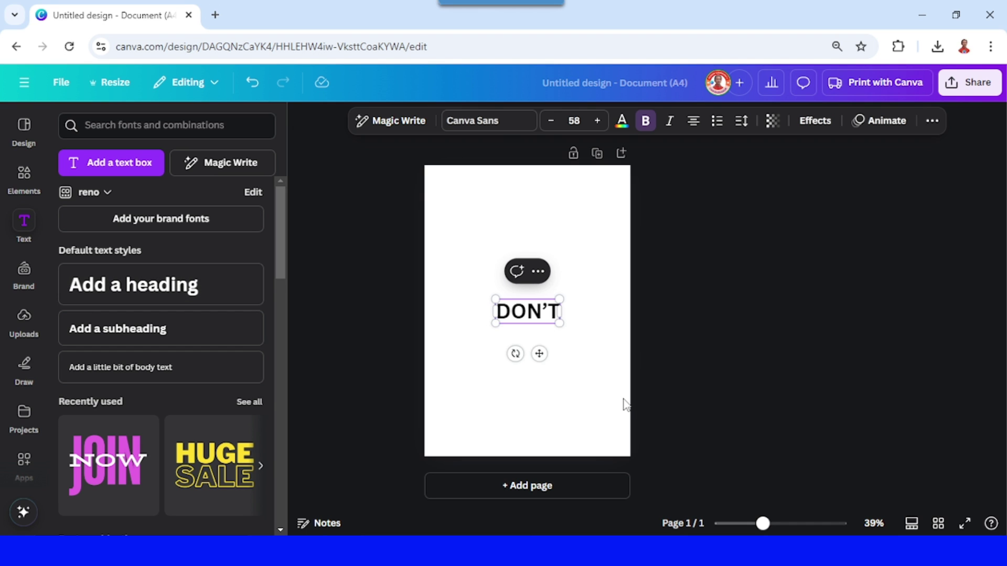
type("QUIT")
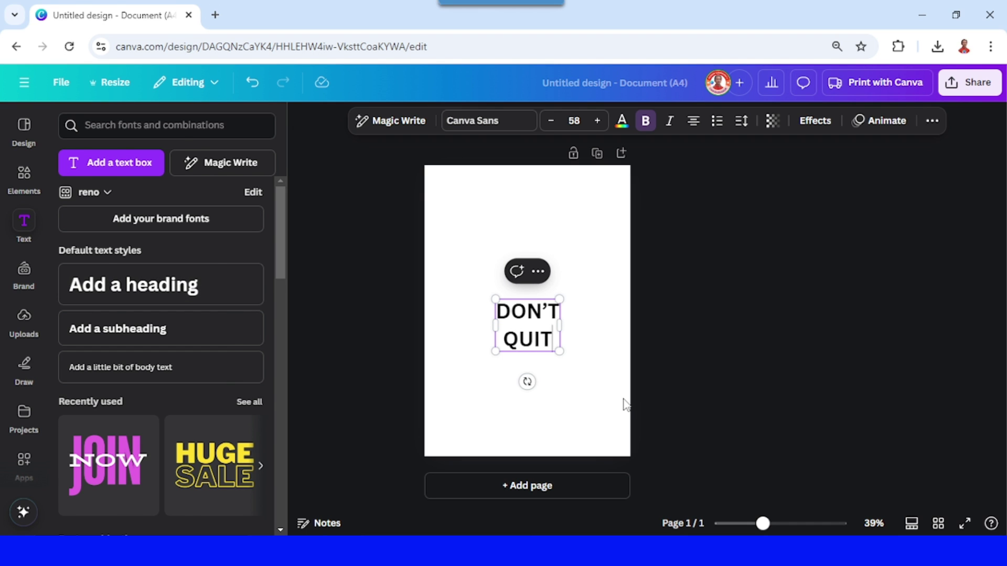
left_click(24, 177)
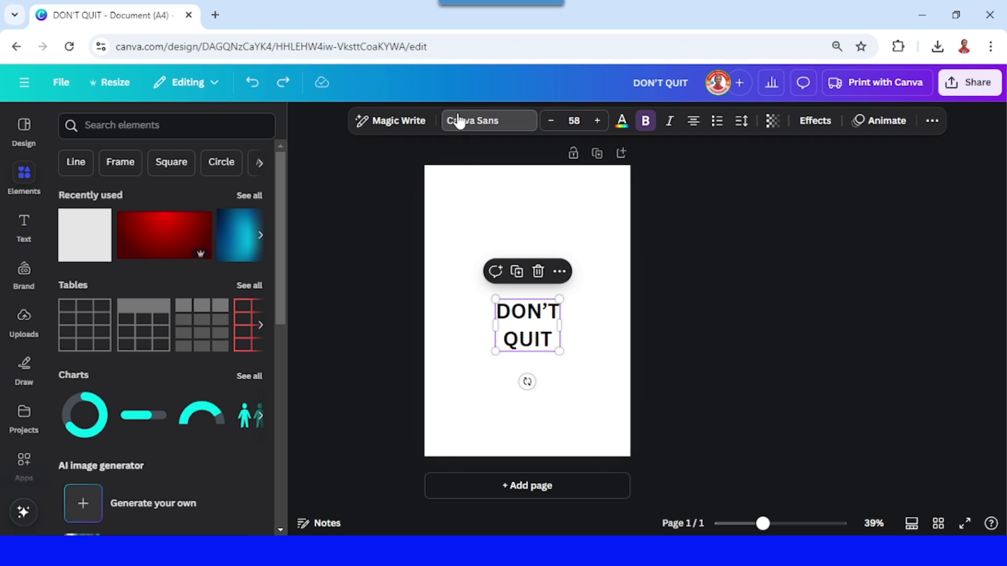
Set the heading to TT Bluescreens at size 256 with line spacing tightened to 0.81.
left_click(458, 125)
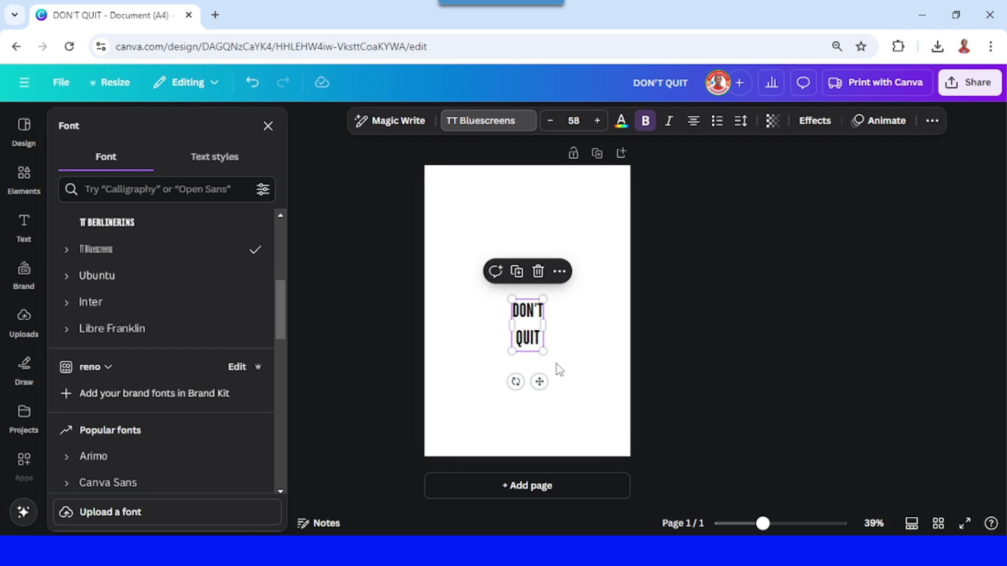
left_click_drag(543, 350, 601, 448)
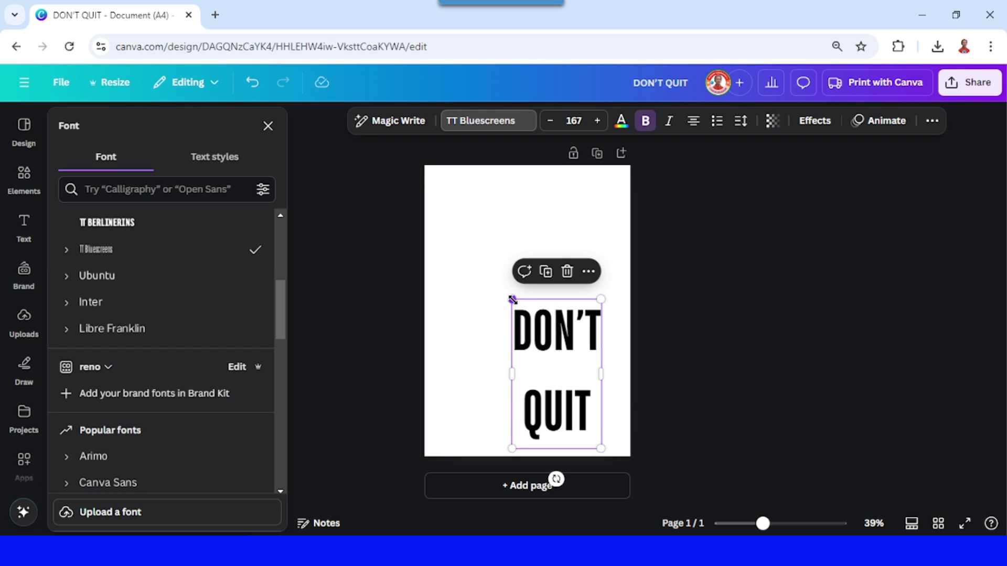
left_click_drag(512, 300, 465, 219)
left_click(529, 281)
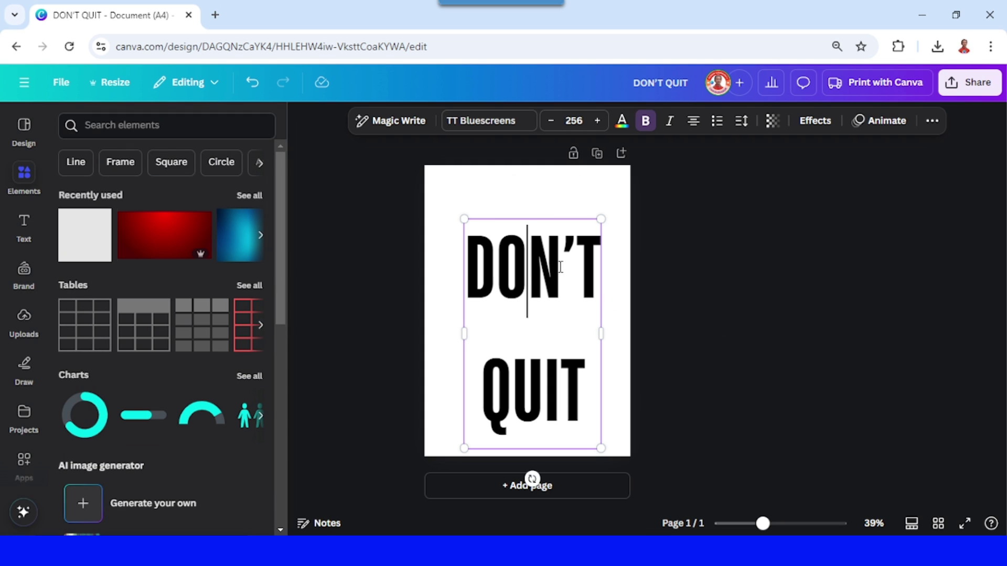
left_click(741, 123)
left_click_drag(716, 220, 685, 221)
Add a yellow square and stretch it into a rectangle covering the DON'T QUIT heading.
left_click(717, 381)
left_click_drag(595, 329, 590, 336)
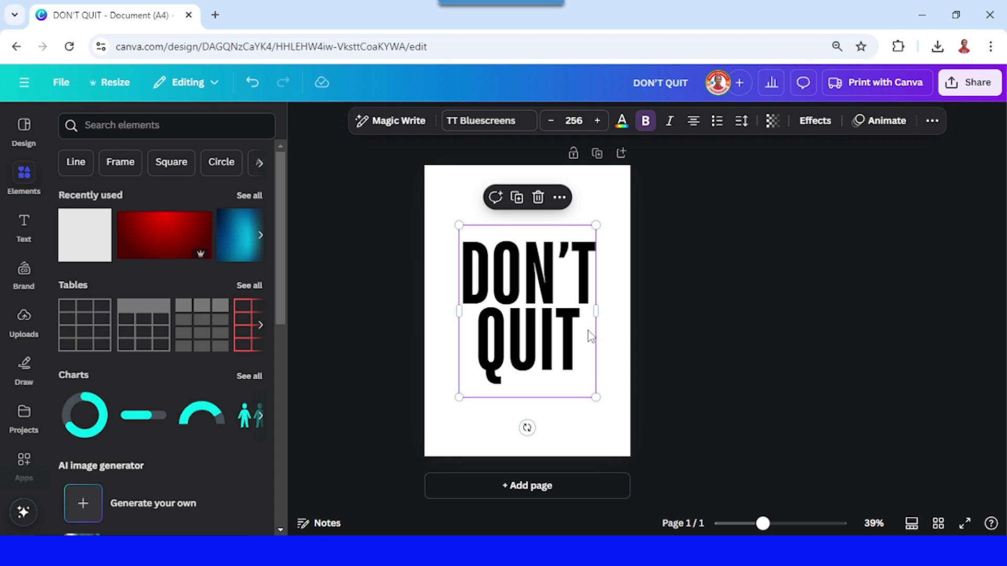
left_click(100, 220)
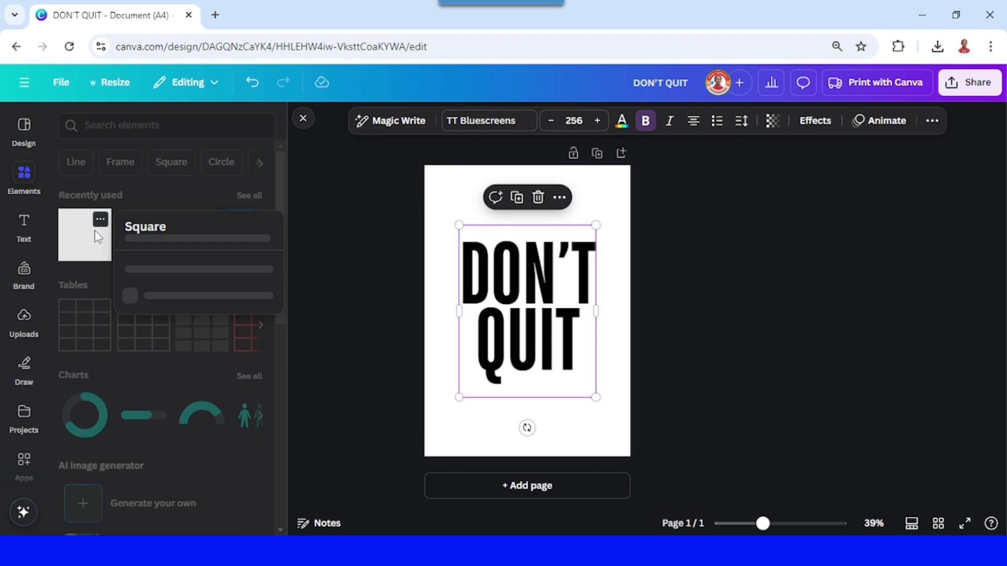
left_click(89, 242)
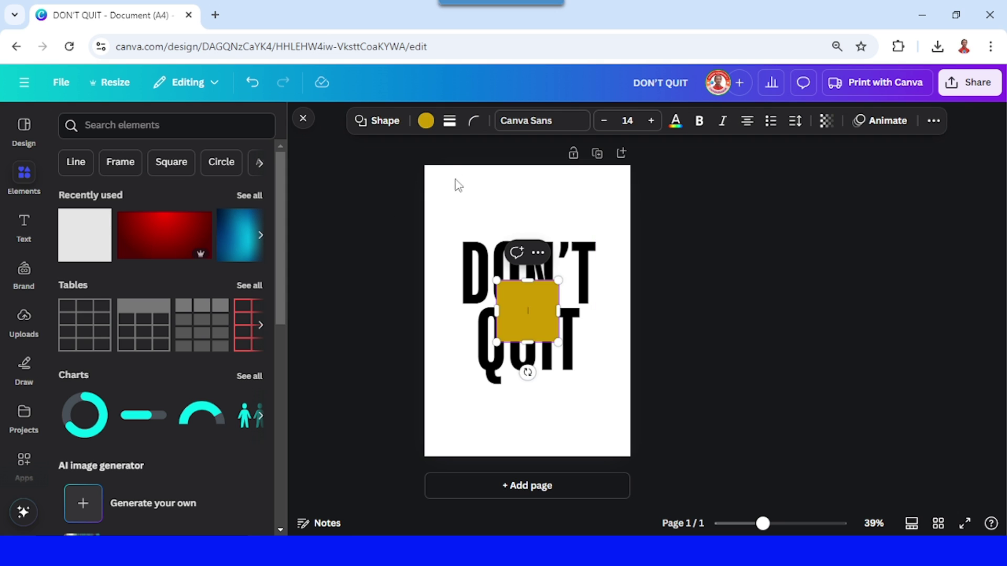
left_click(426, 122)
scroll(167, 356, "down", 3)
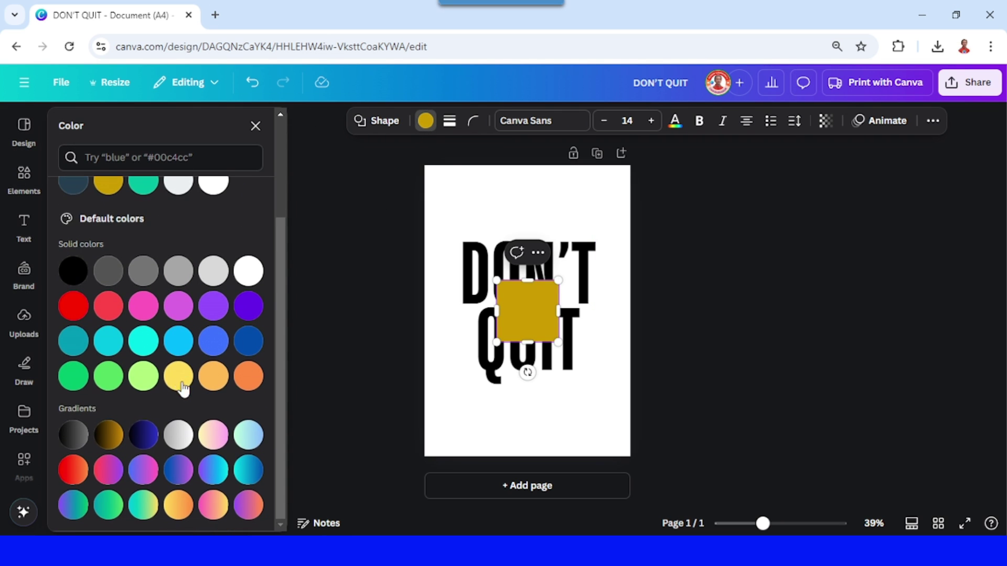
left_click(180, 382)
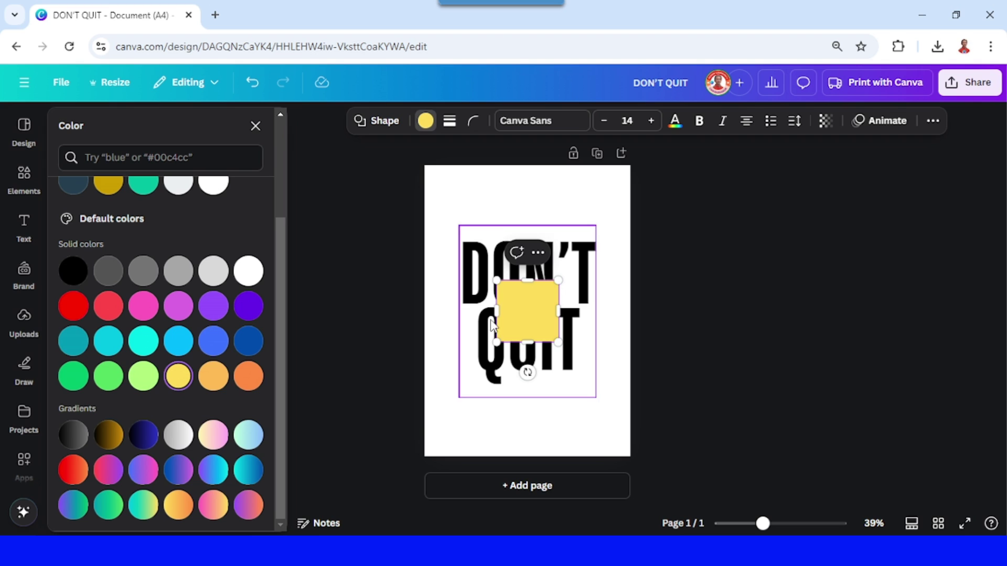
left_click_drag(496, 311, 450, 310)
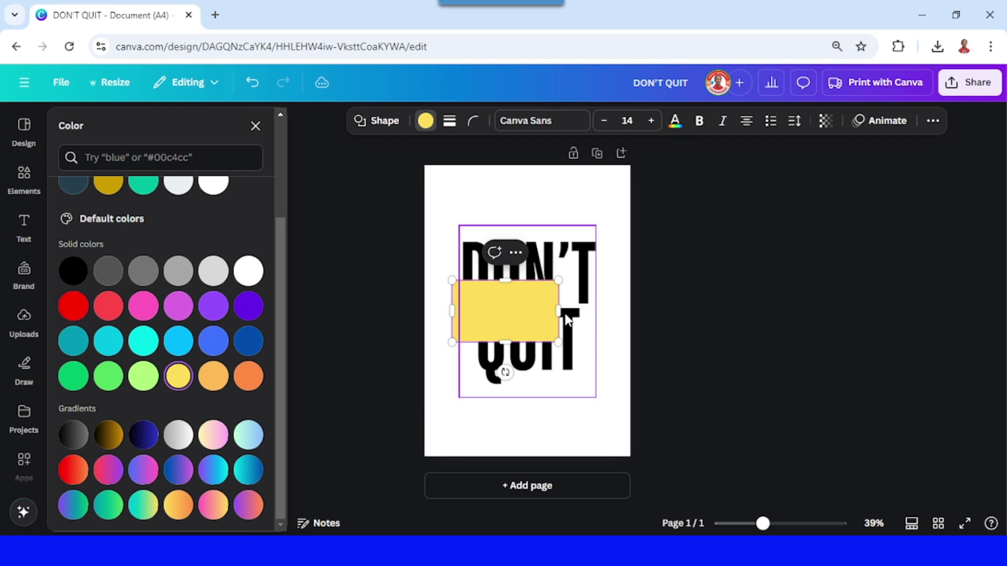
left_click_drag(559, 311, 600, 310)
left_click_drag(527, 280, 535, 235)
left_click_drag(526, 342, 526, 403)
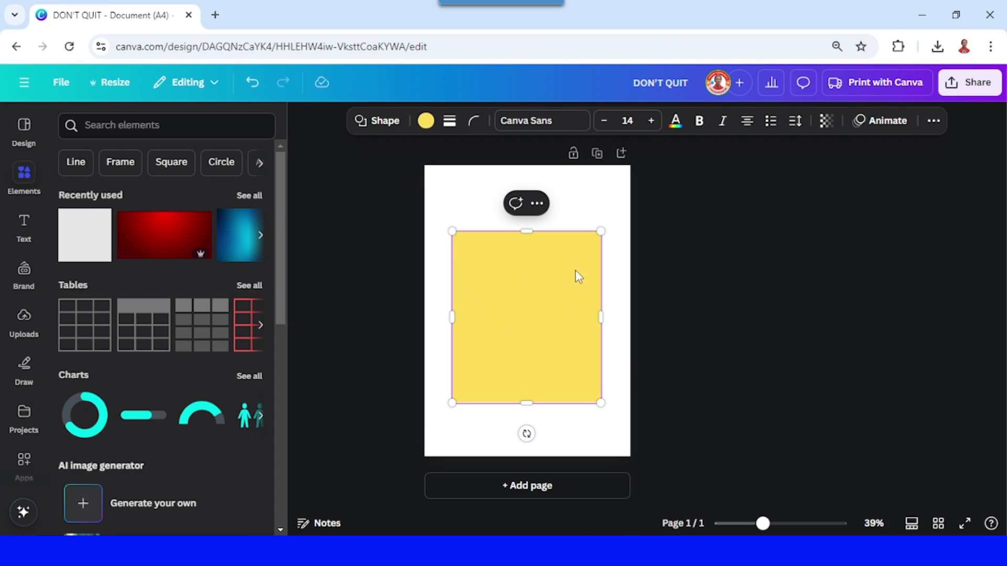
Send the yellow rectangle behind the text and make the DON'T QUIT text white.
right_click(574, 269)
mouse_move(649, 314)
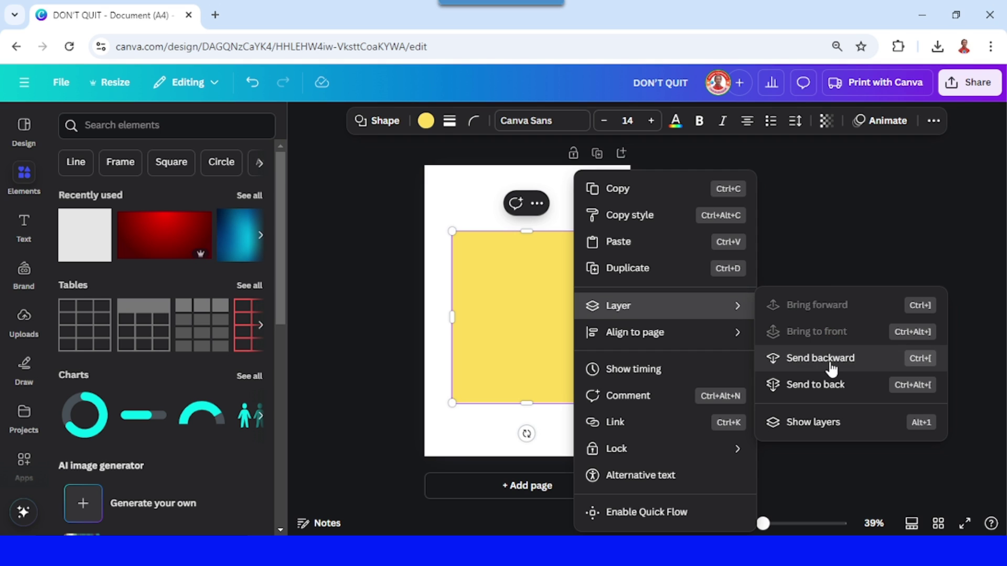
left_click(824, 386)
left_click(564, 369)
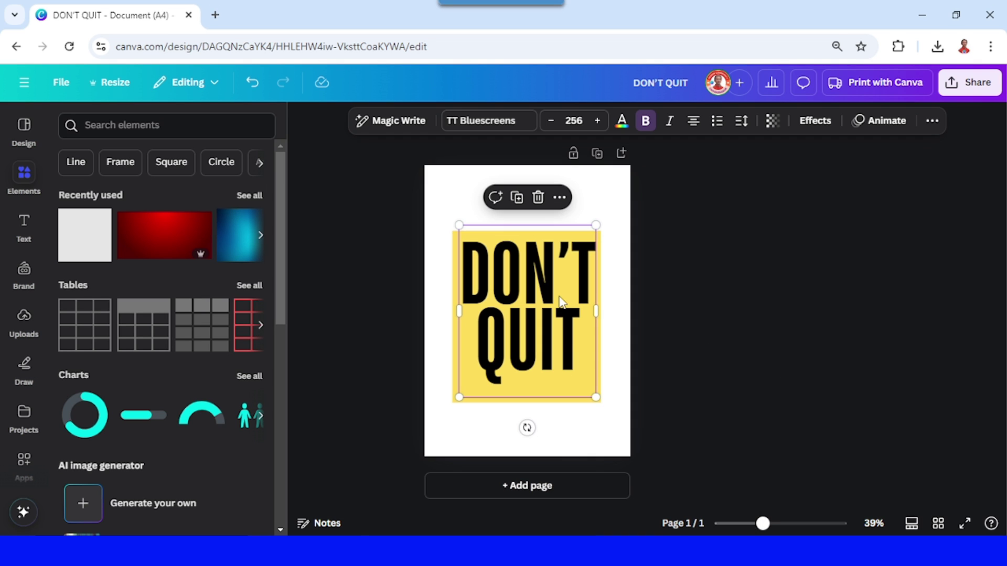
left_click(621, 121)
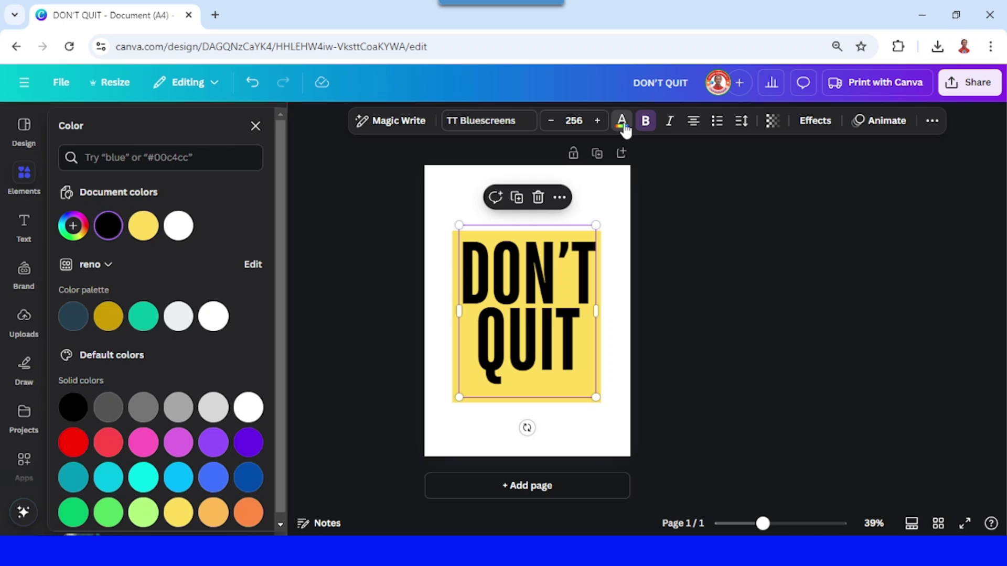
left_click(179, 226)
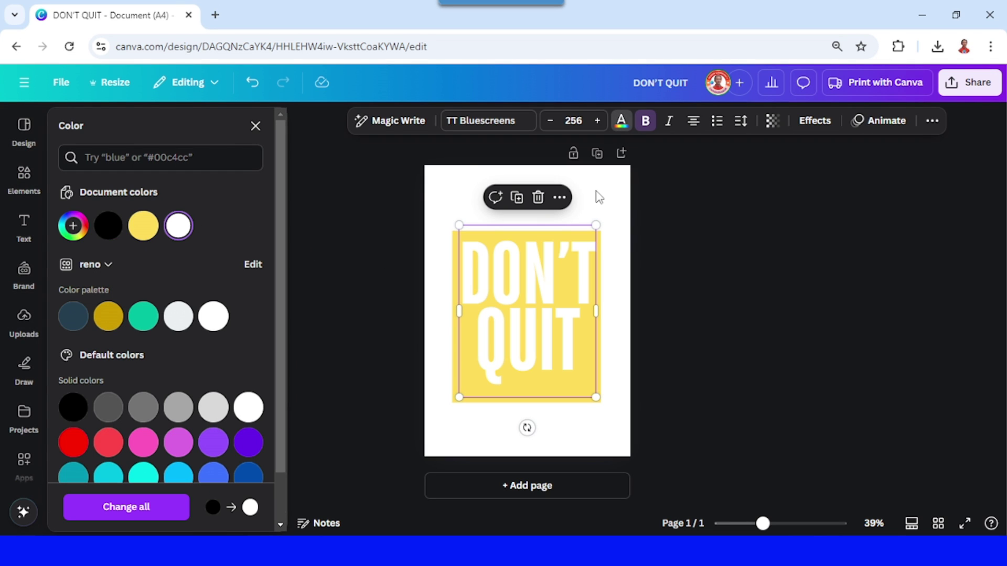
Search elements for STRIPES and add the black stripes graphic to the page.
left_click(18, 184)
left_click(90, 126)
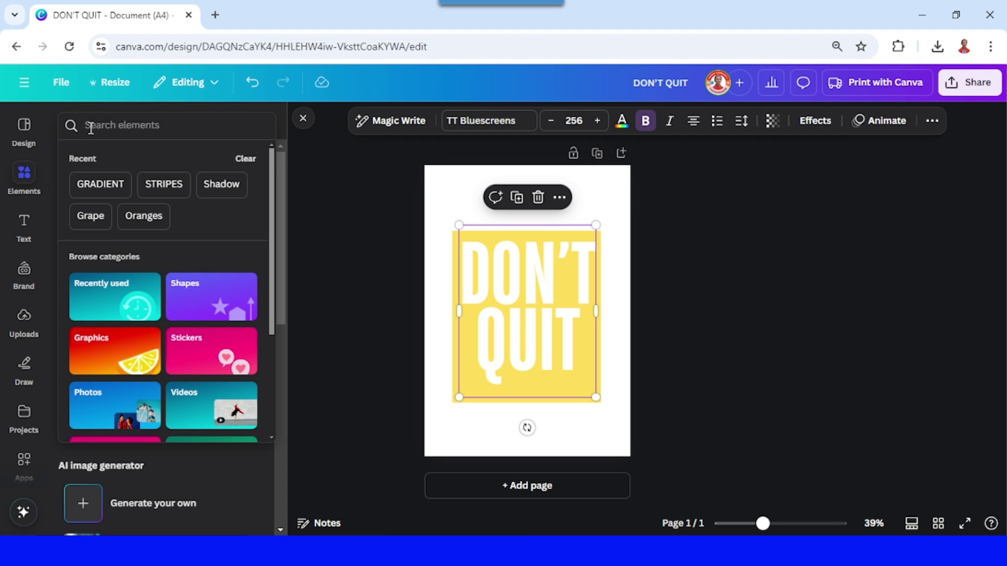
left_click(159, 192)
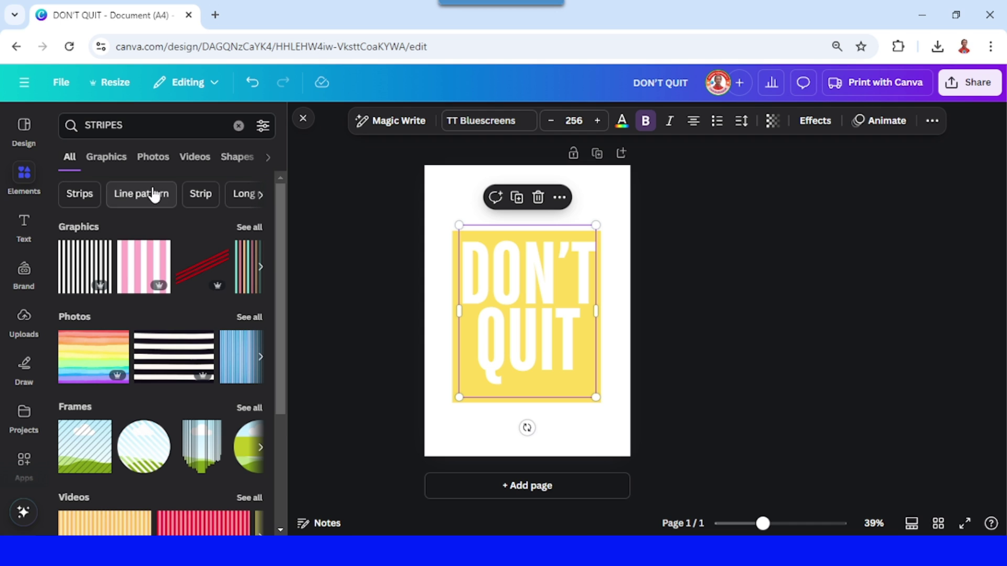
left_click(102, 254)
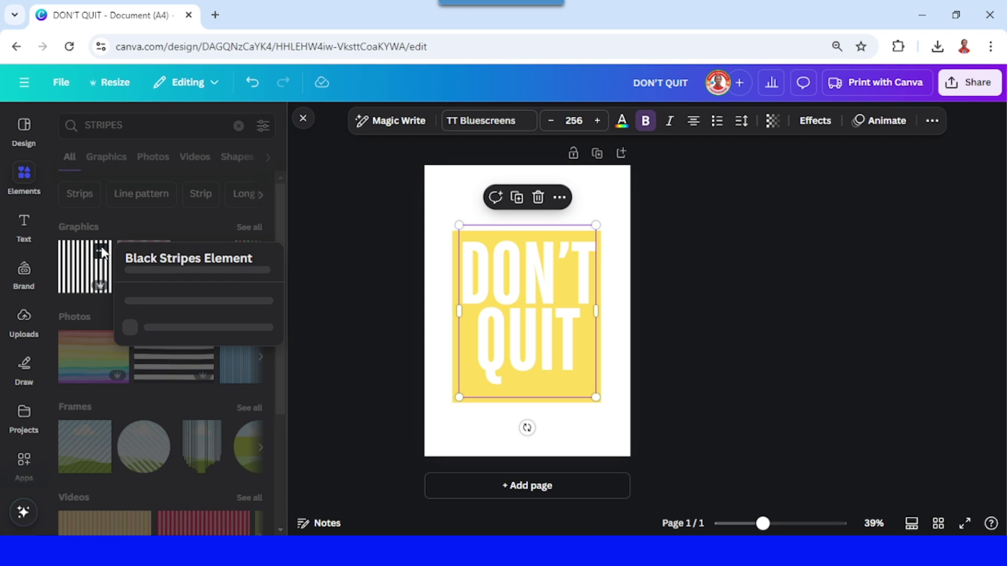
left_click(72, 280)
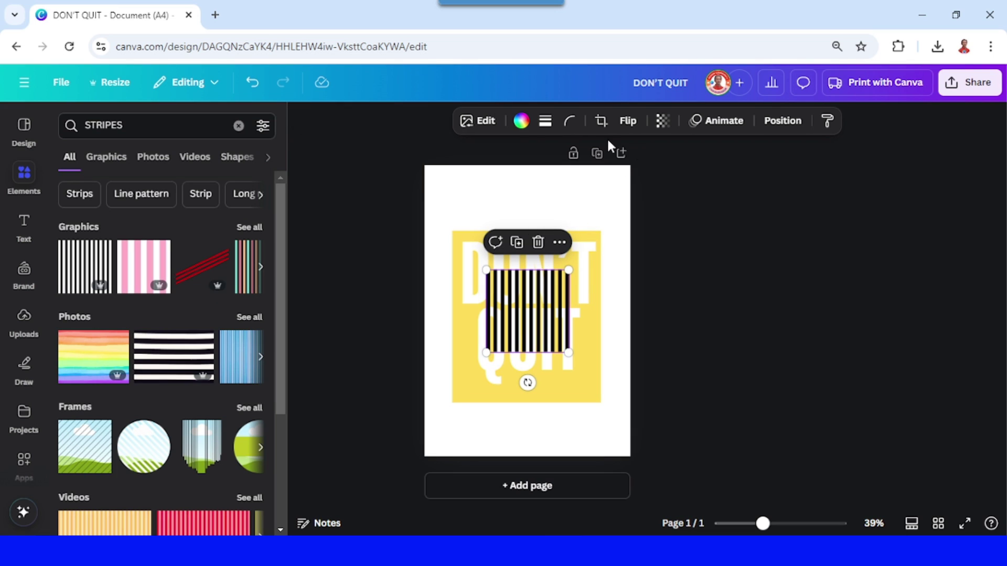
Recolour the stripes yellow and rotate them horizontal over the upper-right N'T letters.
left_click(516, 122)
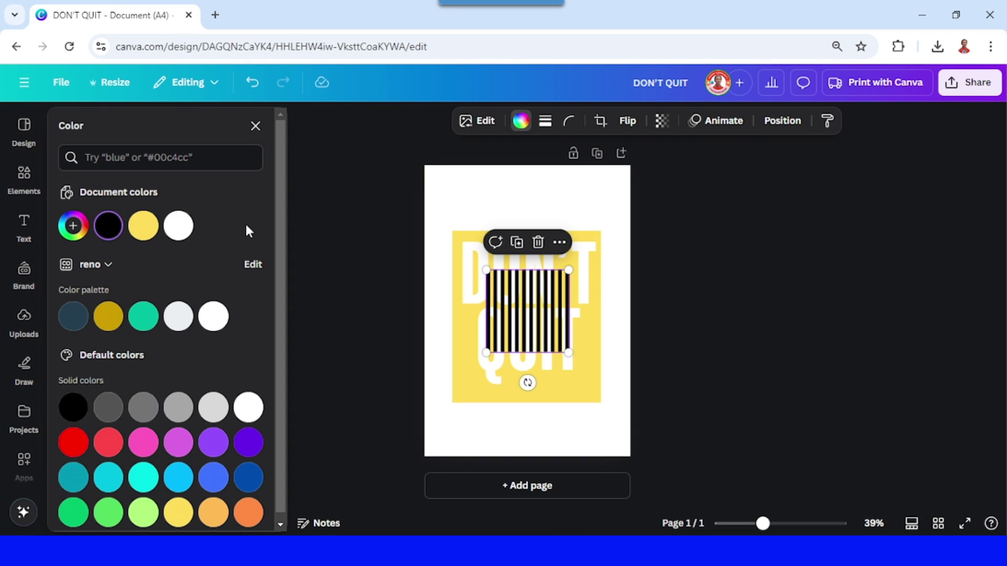
left_click(147, 232)
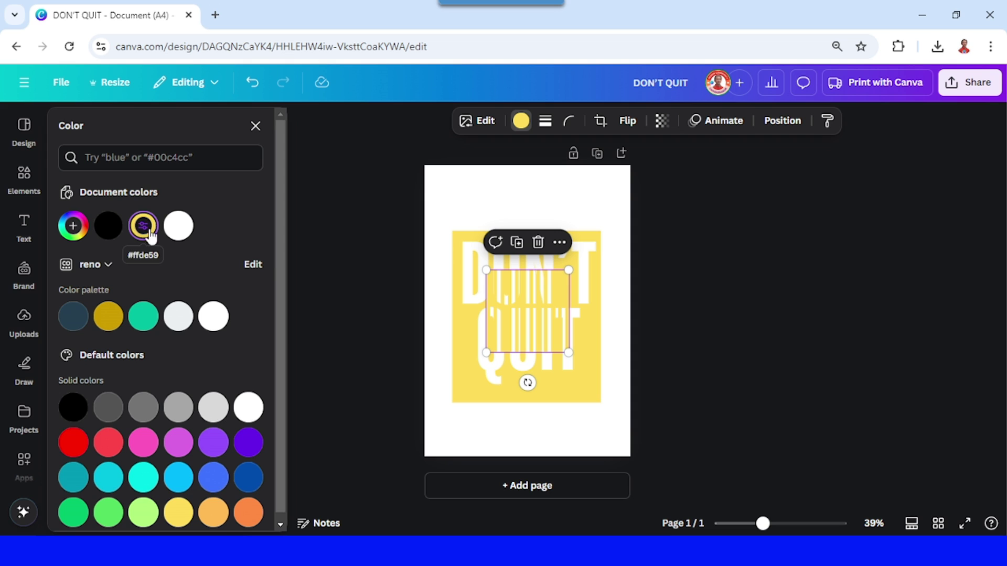
left_click_drag(527, 382, 466, 316)
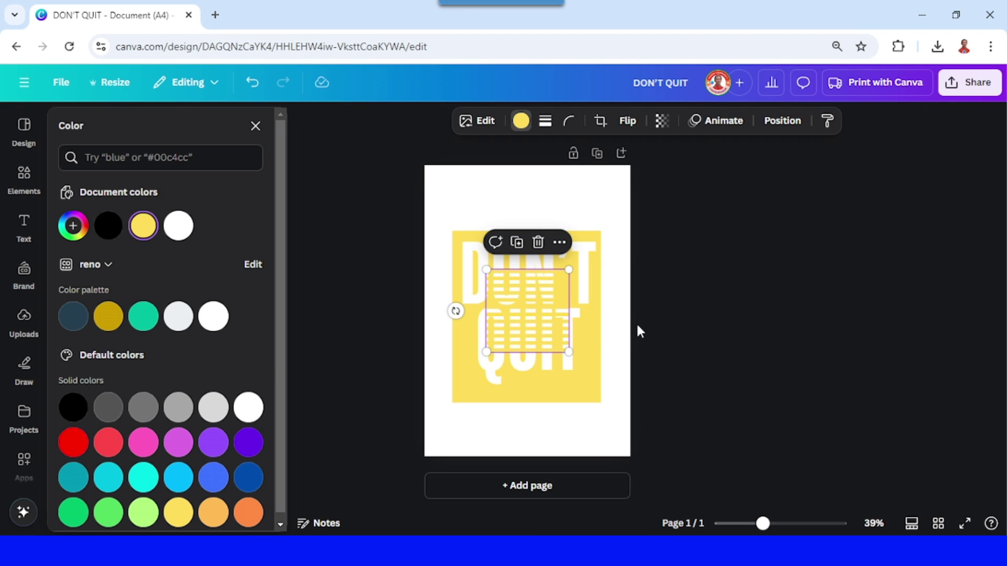
left_click_drag(546, 314, 574, 275)
Shift the stripes left and place a duplicate over the QU letters.
left_click_drag(762, 524, 773, 524)
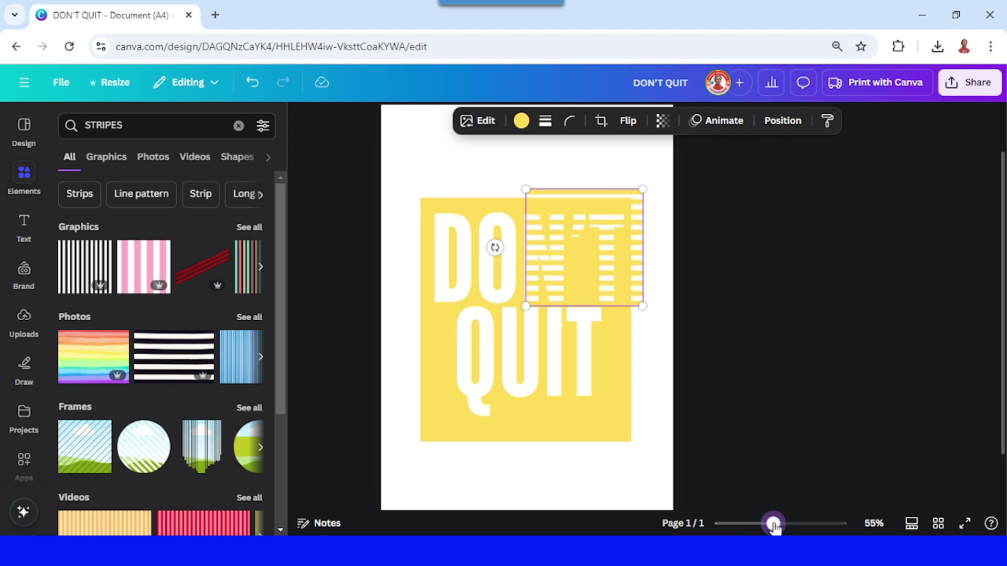
left_click_drag(584, 243, 507, 339)
left_click(568, 162)
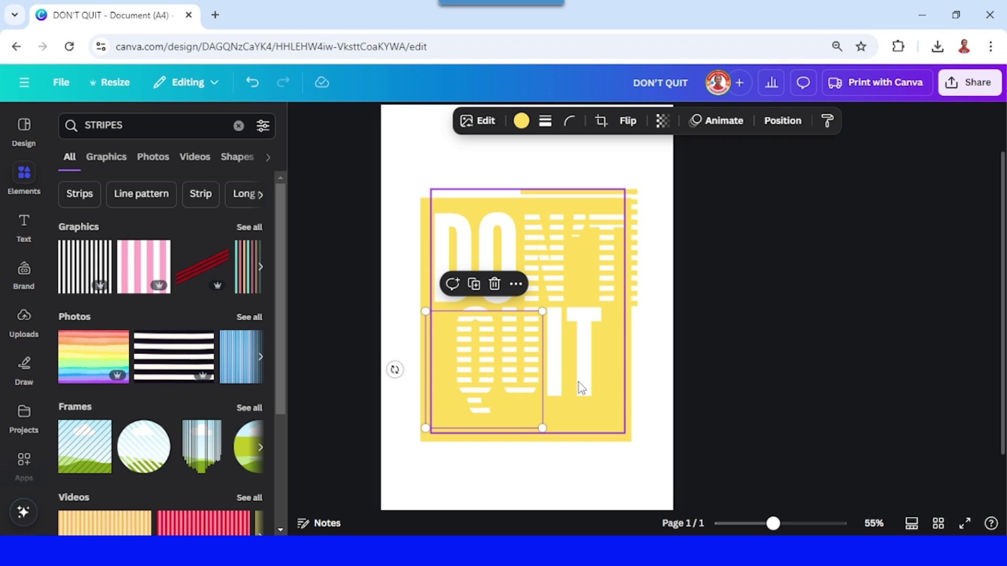
left_click(679, 402)
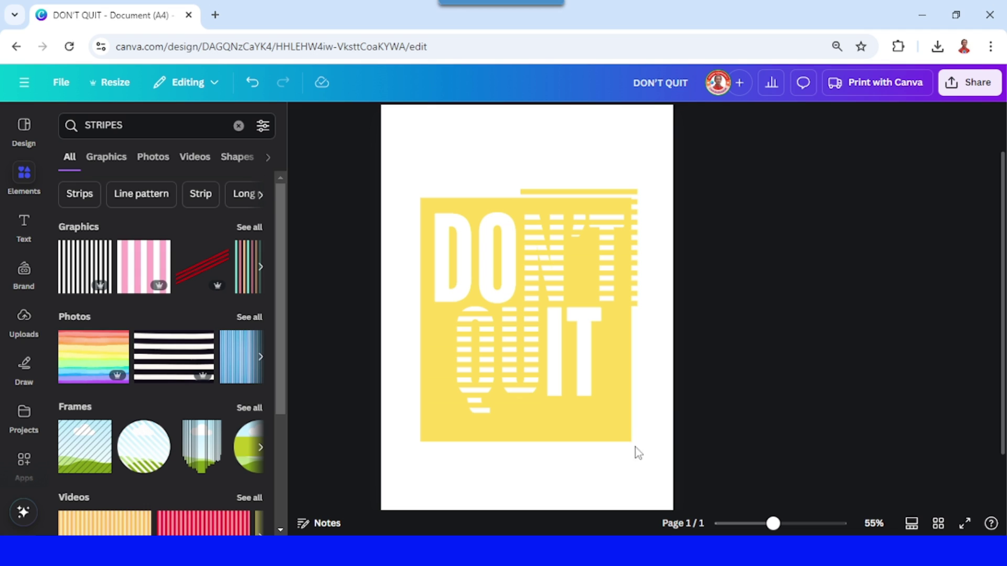
Widen the yellow rectangle right, upward and left so it frames the lettering.
left_click(614, 437)
left_click_drag(632, 323, 644, 321)
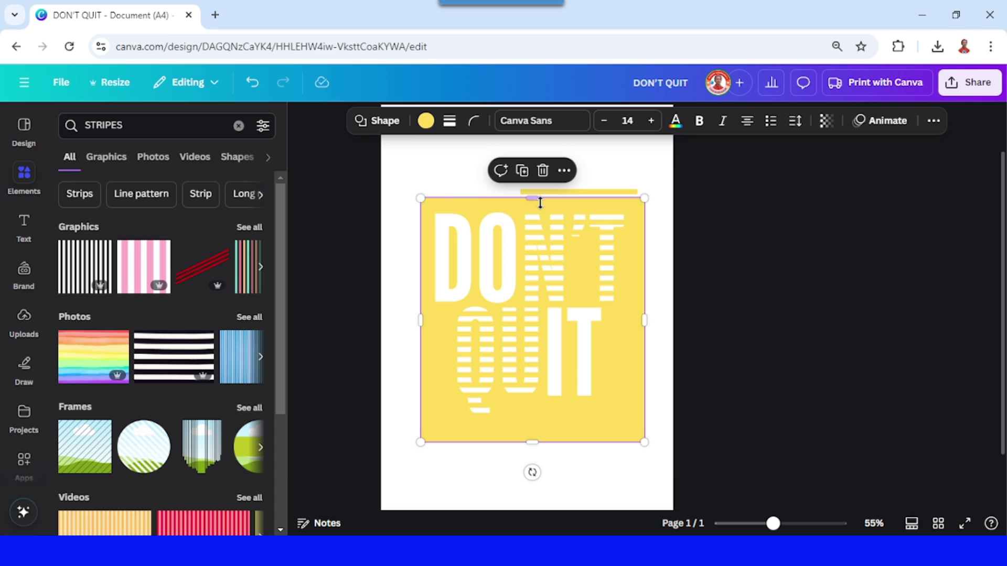
left_click_drag(538, 191, 532, 181)
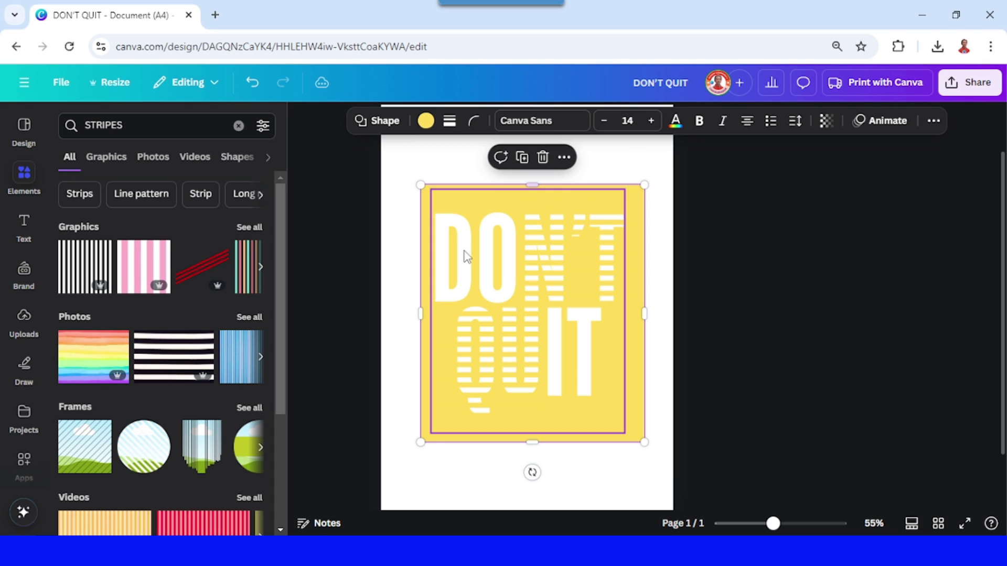
left_click_drag(421, 311, 414, 313)
left_click(801, 318)
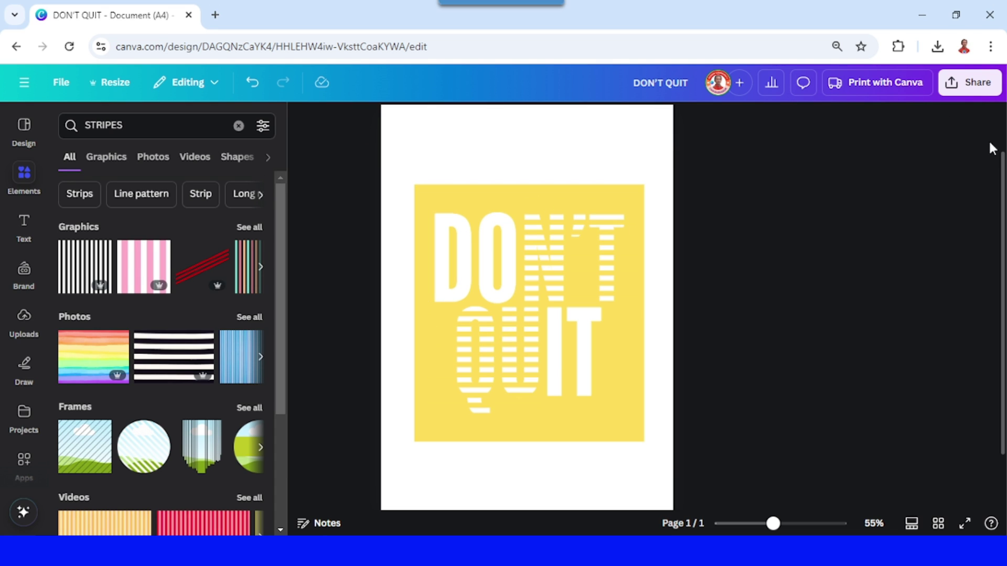
Download the design as a PNG file.
left_click(963, 84)
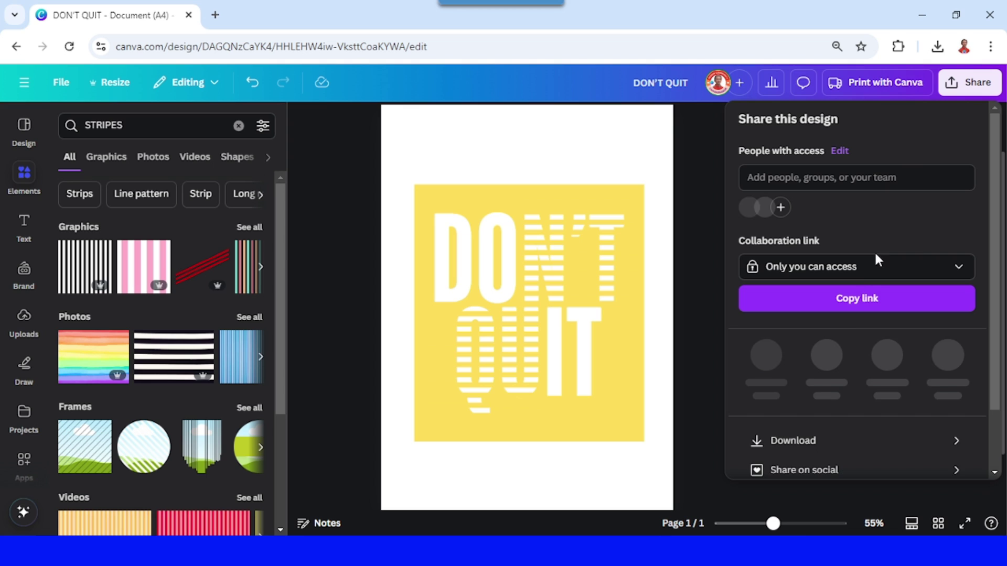
left_click(815, 441)
left_click(879, 353)
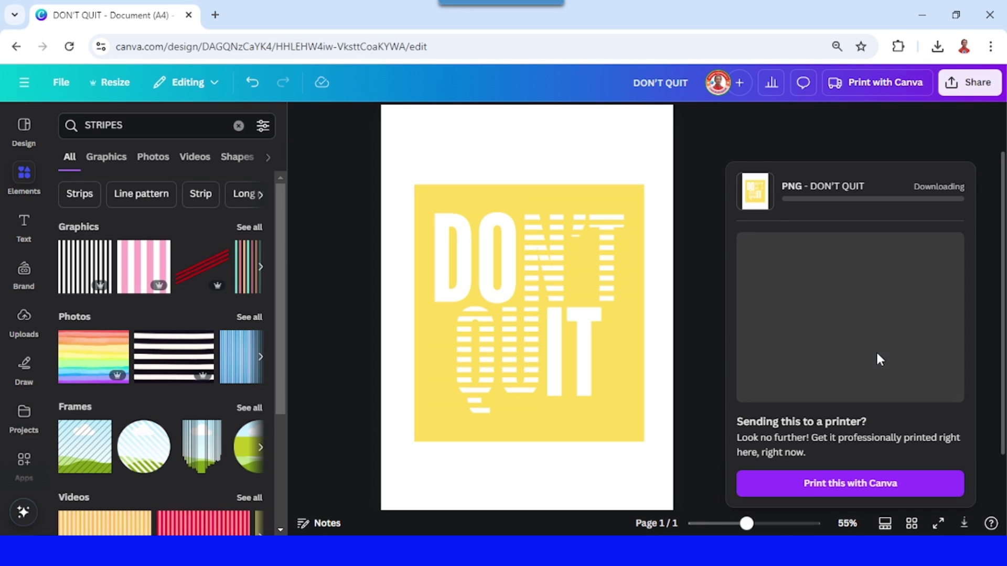
Add a second page with a green background and drag DON'T QUIT.png onto it.
left_click(542, 491)
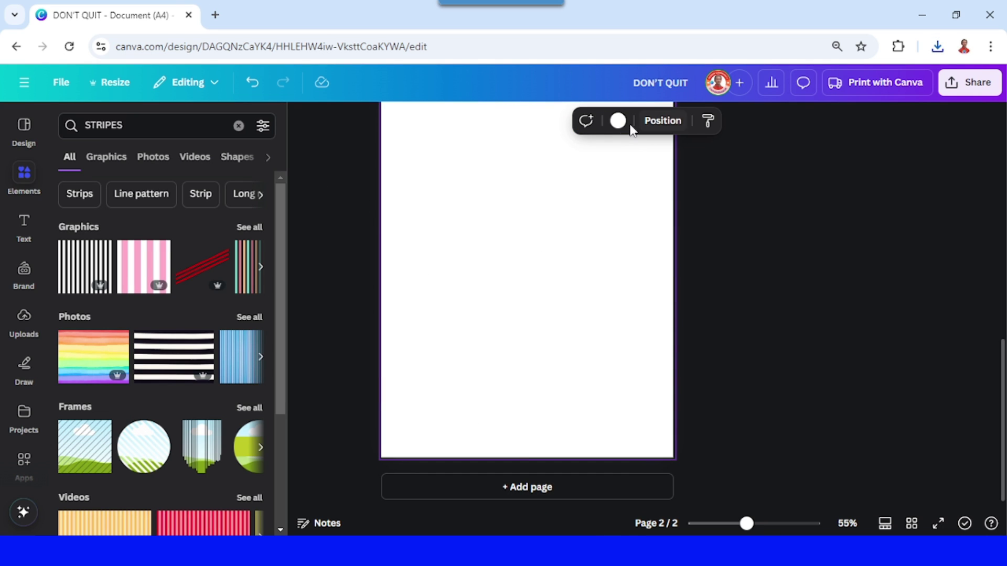
left_click(618, 121)
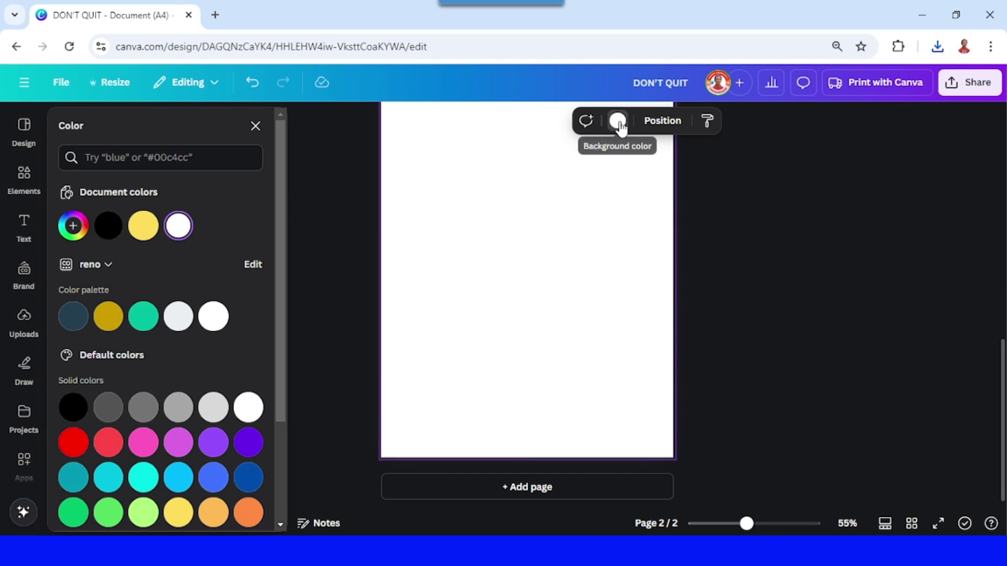
left_click(142, 321)
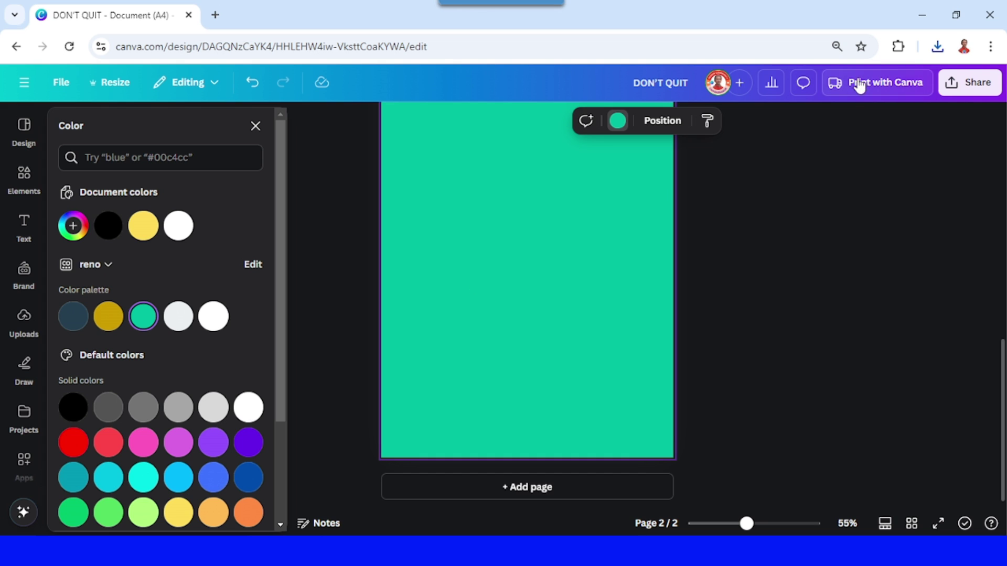
left_click(937, 46)
left_click_drag(798, 118, 556, 184)
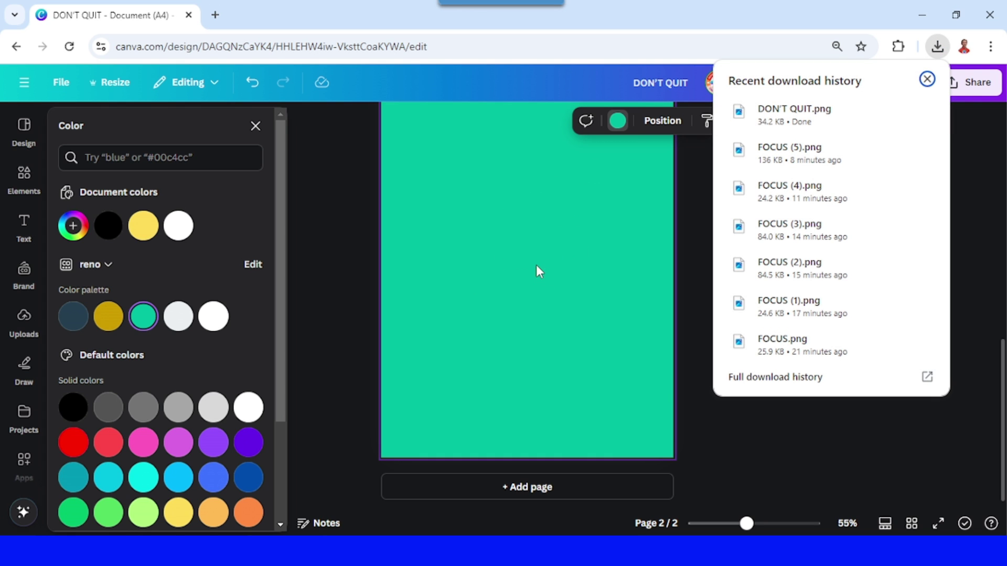
Drop the DON'T QUIT image on the page, remove its white background, and enlarge it.
left_click_drag(536, 265, 537, 265)
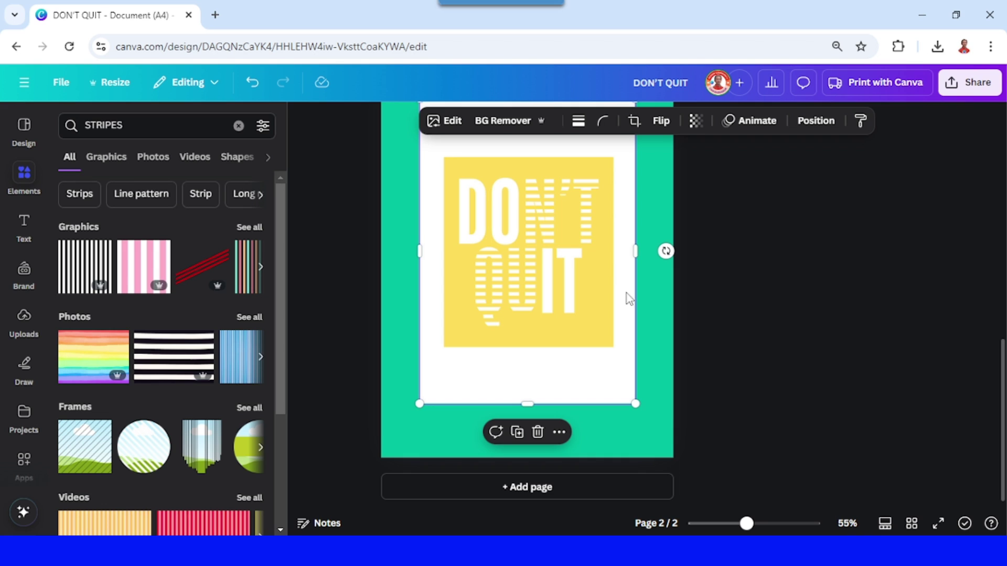
left_click(499, 122)
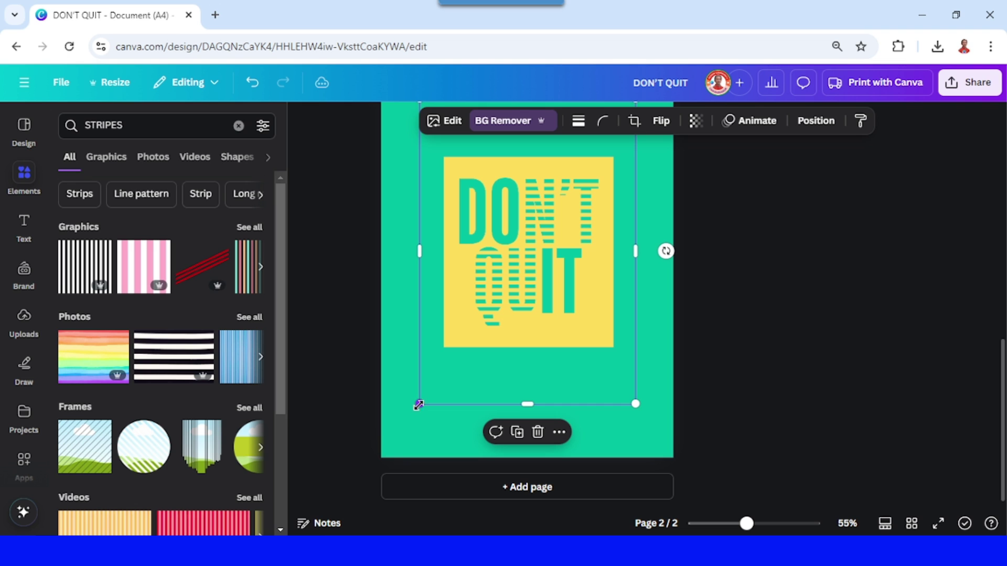
left_click_drag(419, 405, 378, 454)
scroll(628, 262, "up", 3)
left_click_drag(636, 243, 680, 205)
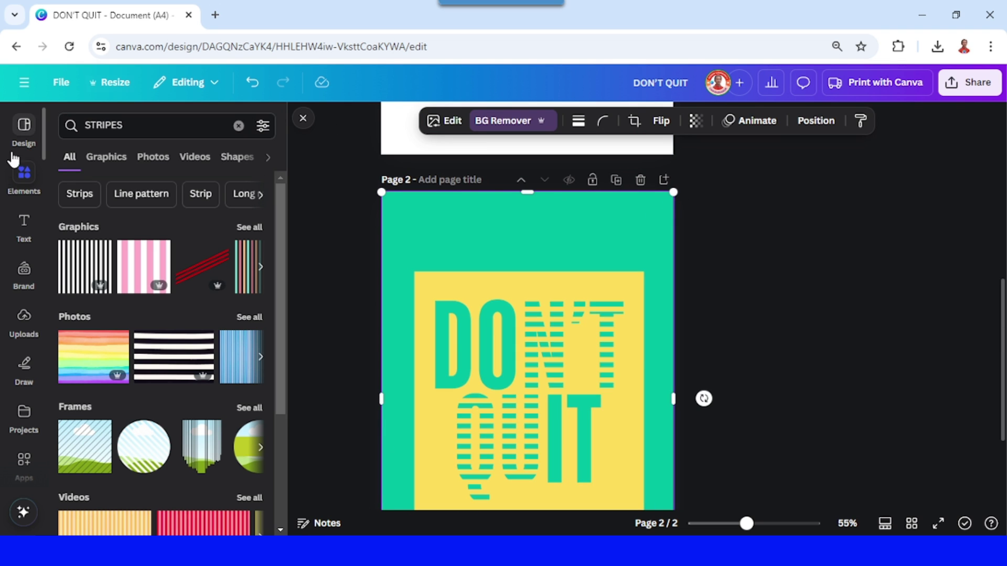
Add the blue gradient image from recently used and resize it to cover DO.
left_click(238, 125)
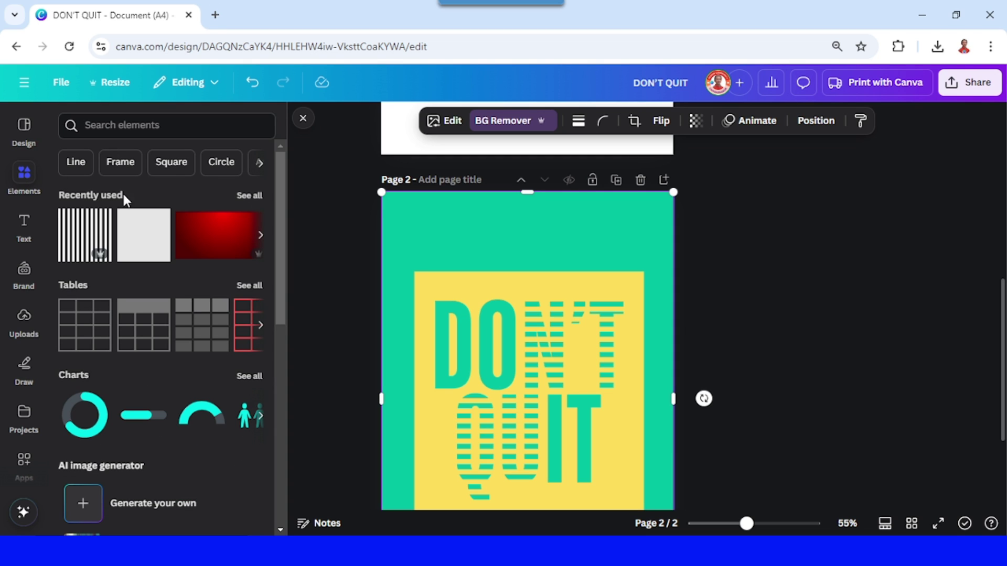
left_click(250, 195)
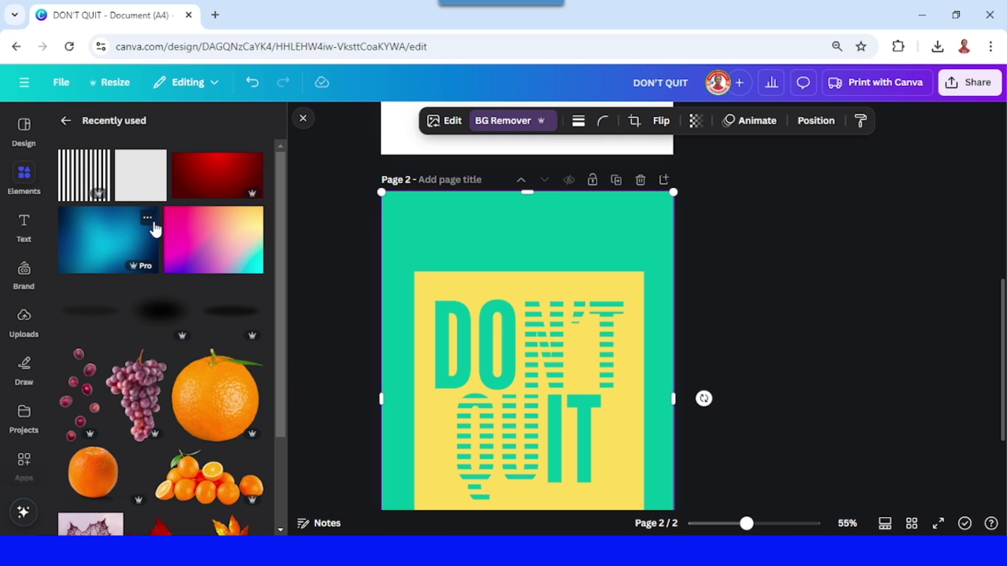
left_click(149, 220)
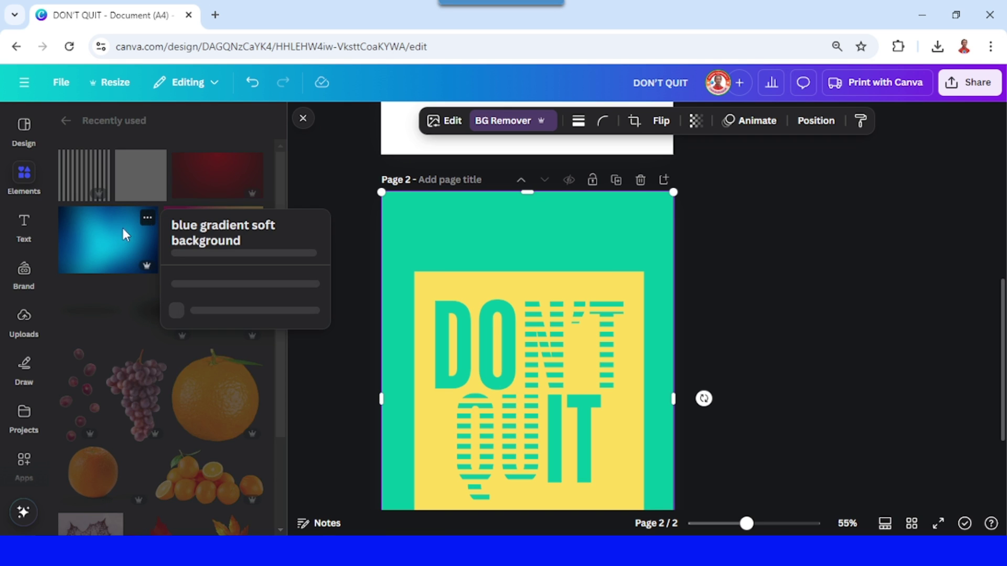
left_click(97, 244)
left_click(97, 247)
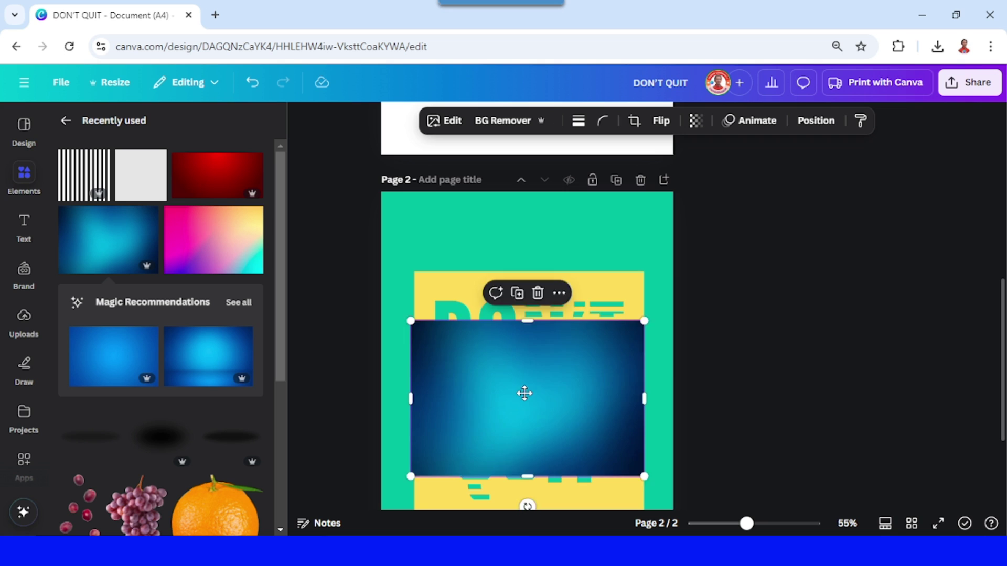
left_click_drag(524, 393, 502, 375)
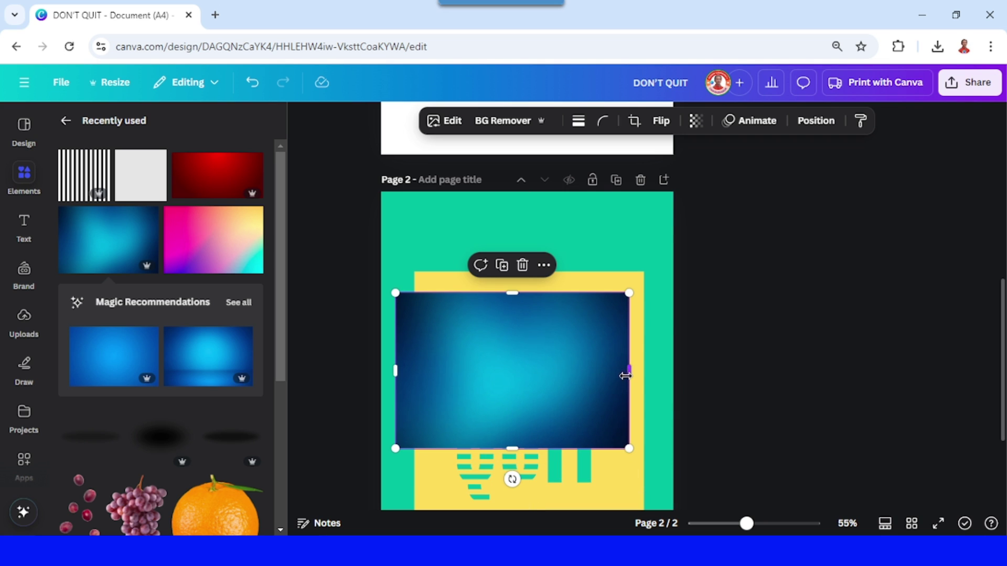
left_click_drag(626, 375, 520, 369)
left_click_drag(400, 367, 432, 369)
left_click_drag(474, 445, 469, 389)
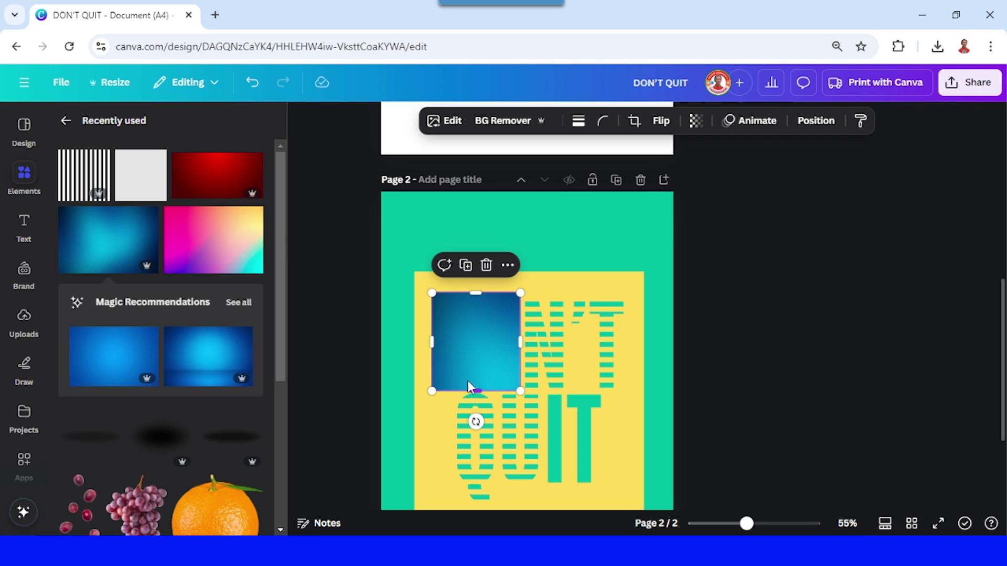
Add the red gradient image and resize it over the IT letters.
left_click(252, 167)
left_click(210, 185)
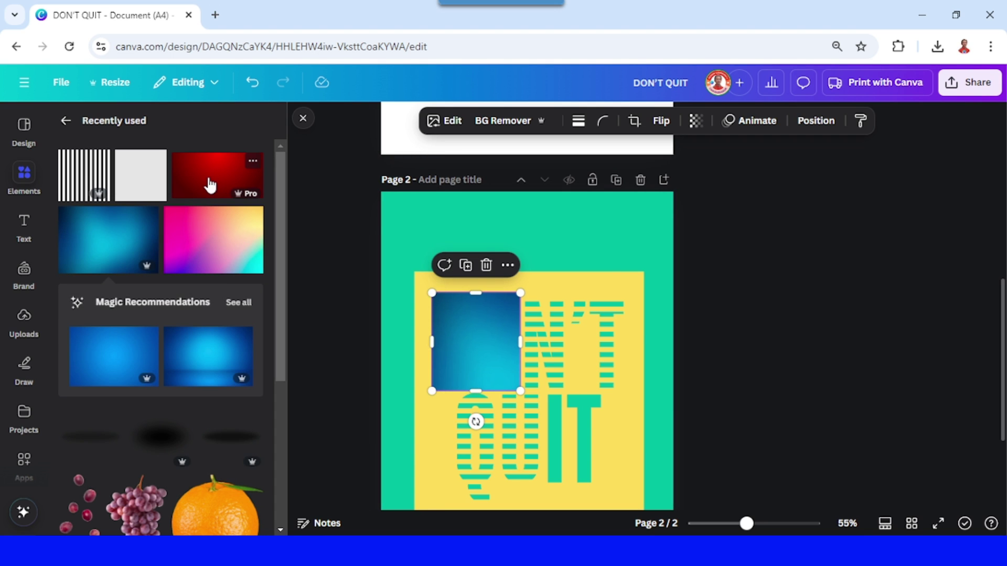
left_click(211, 185)
left_click_drag(521, 364, 600, 439)
left_click_drag(479, 452, 542, 453)
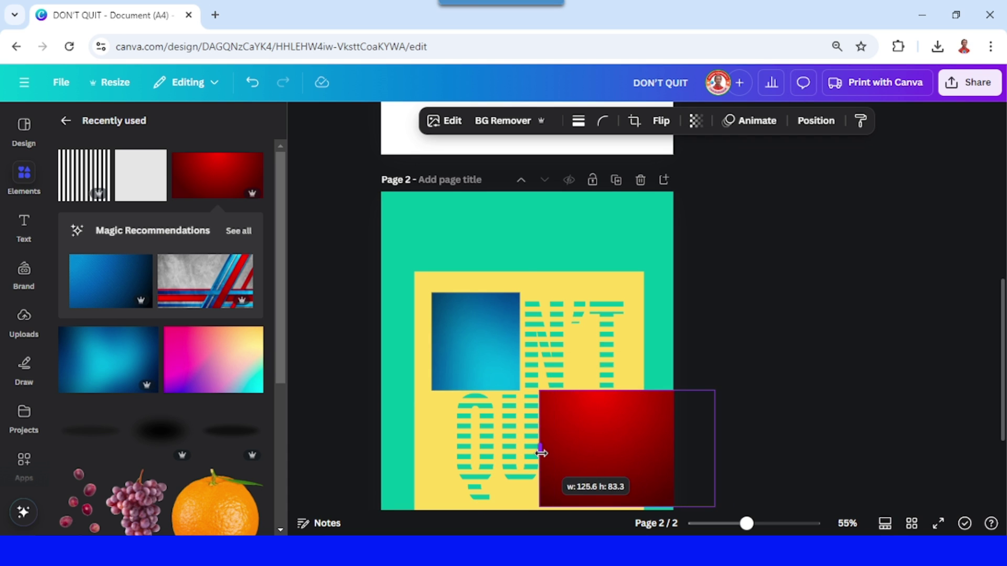
left_click_drag(715, 448, 623, 450)
scroll(619, 435, "down", 2)
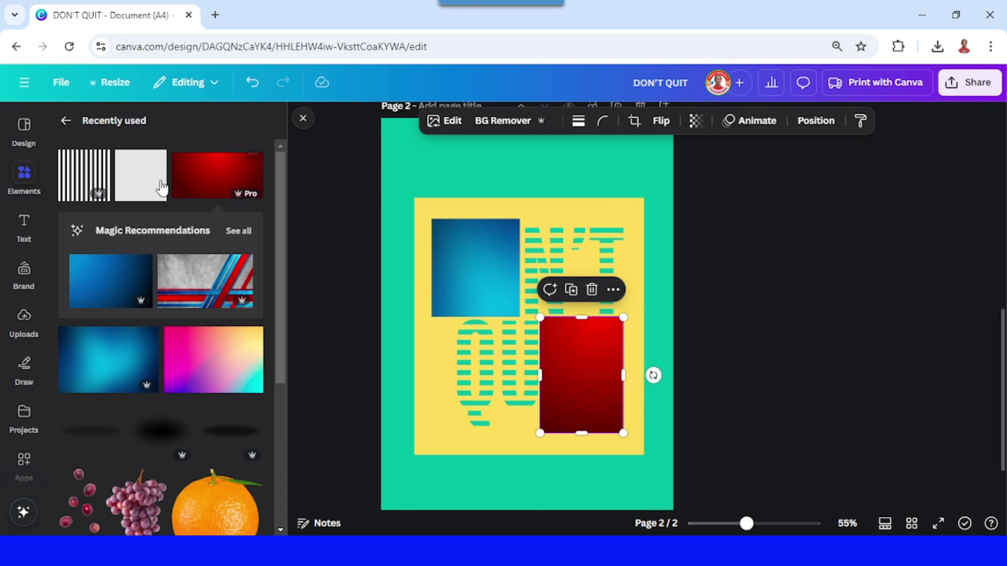
Find the square shape among the recently used elements.
left_click(66, 120)
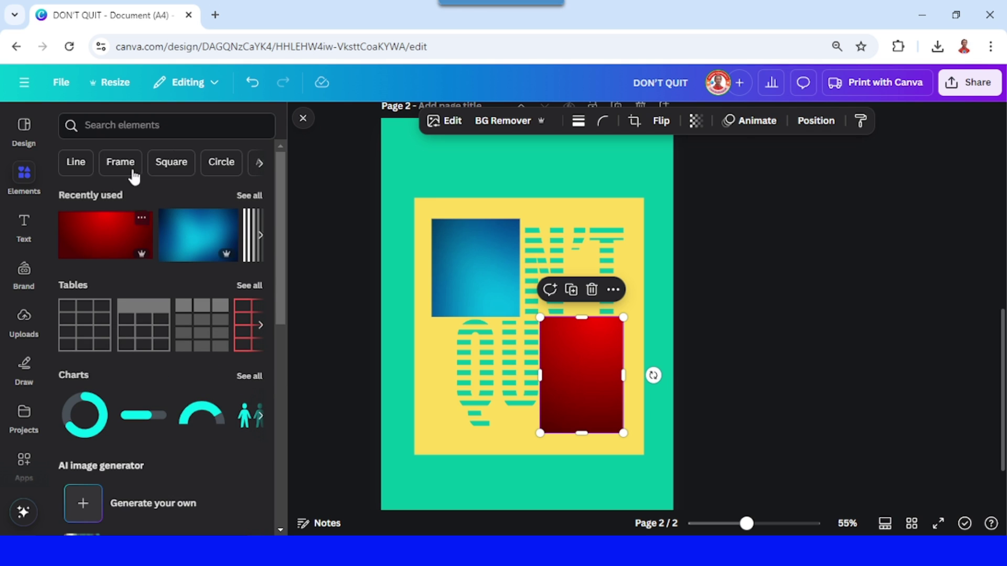
left_click(249, 195)
left_click(164, 231)
key("Escape")
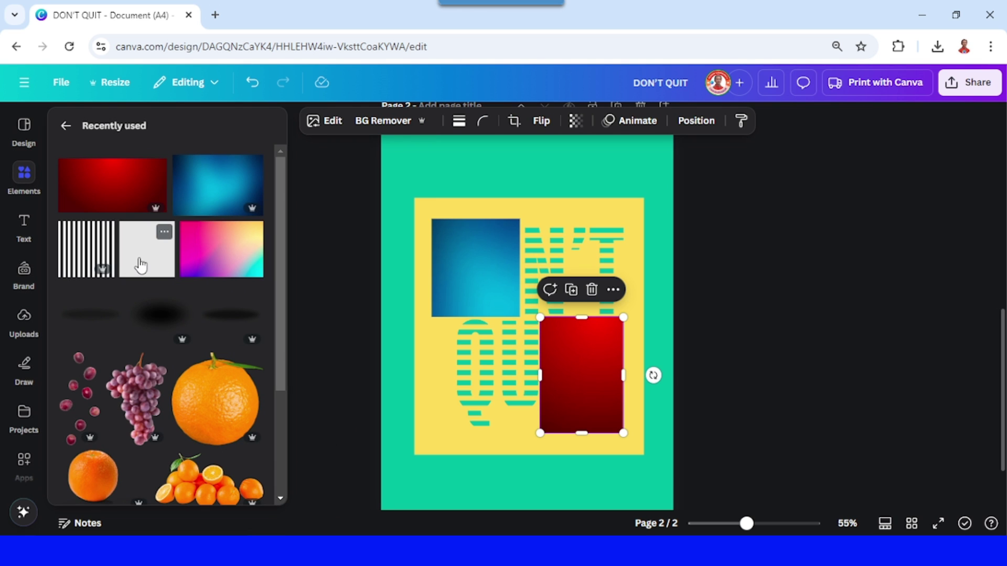
Add a white square beside the blue gradient and a stretched duplicate below it.
left_click(141, 265)
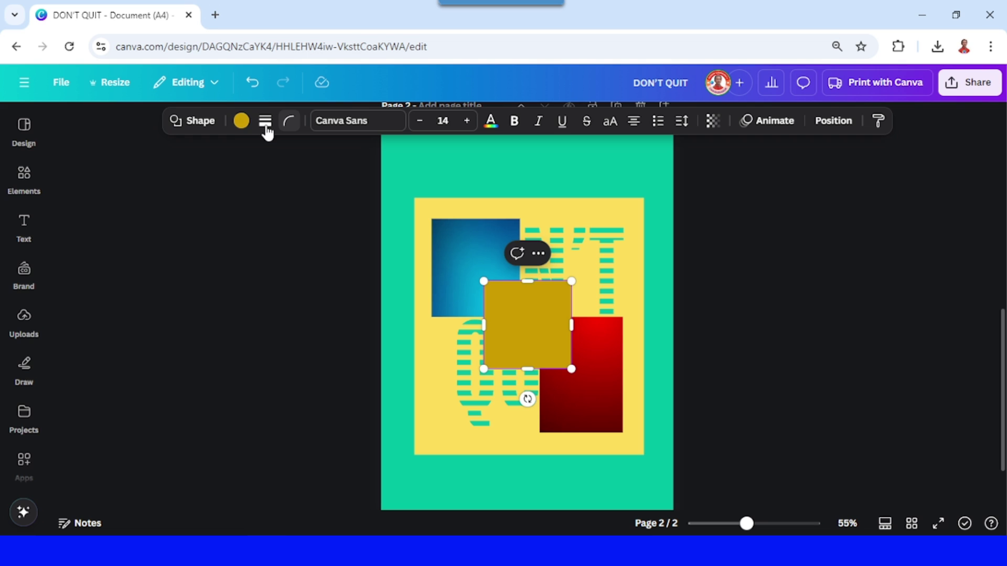
left_click(241, 120)
left_click(213, 351)
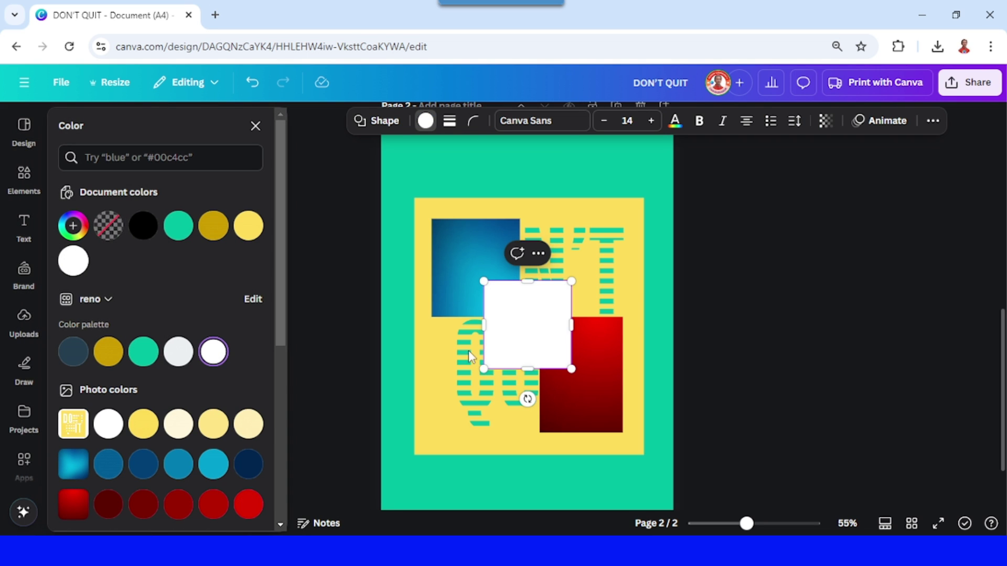
left_click_drag(523, 348, 556, 290)
left_click_drag(610, 273, 503, 344)
left_click(575, 229)
left_click(566, 191)
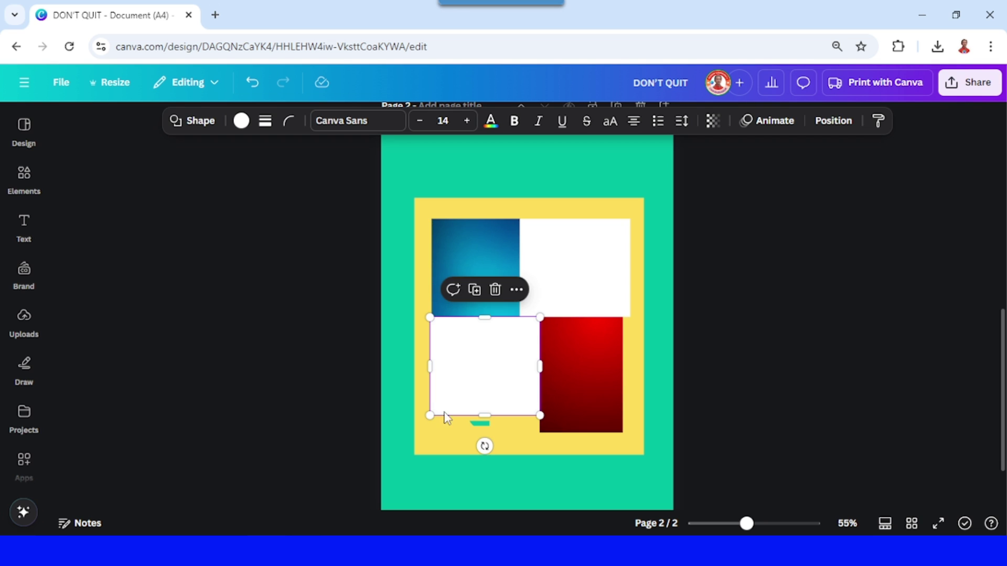
left_click_drag(485, 416, 479, 433)
Bring the DON'T QUIT image to the front so gradients and white show through its letters.
left_click(643, 437)
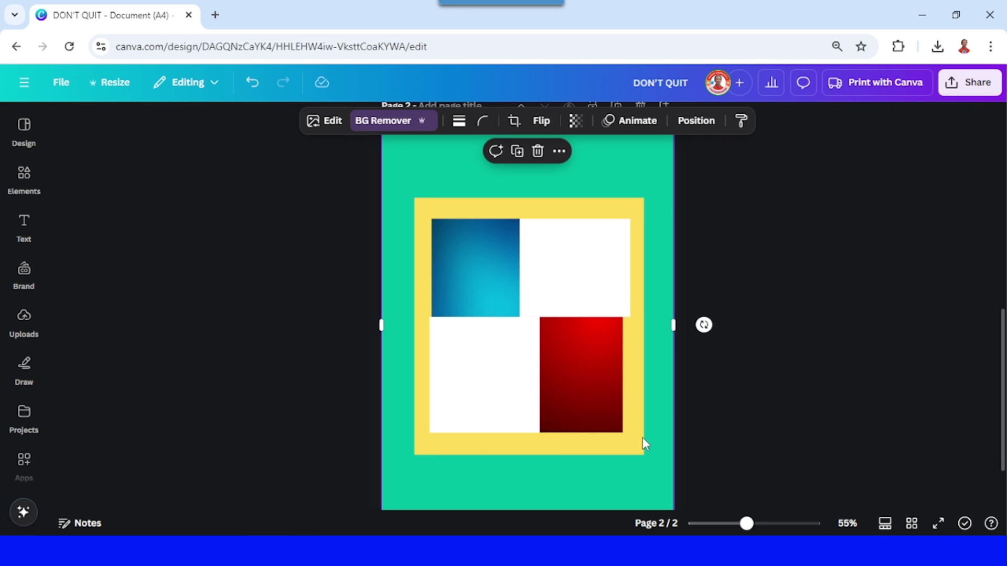
right_click(643, 438)
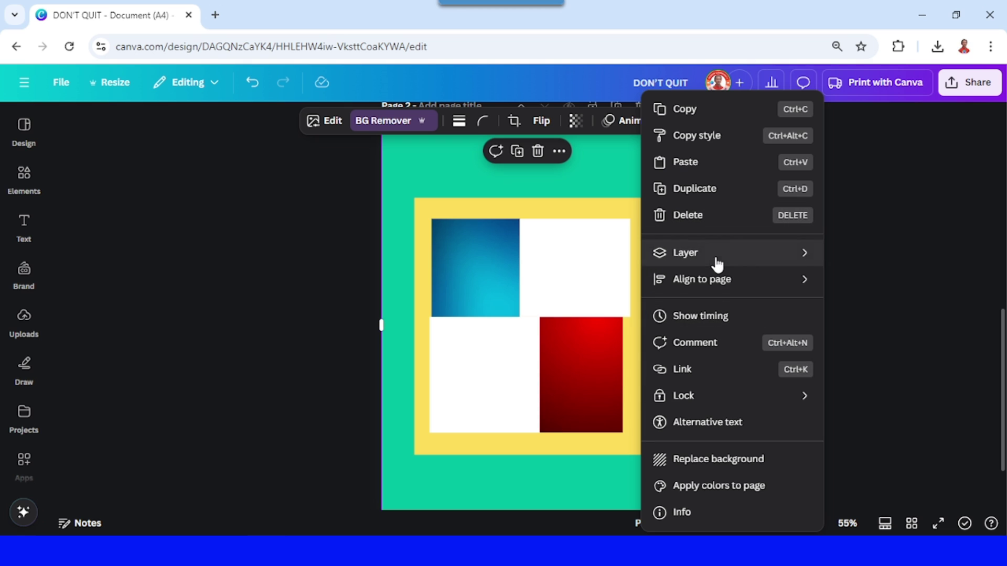
mouse_move(719, 262)
left_click(499, 281)
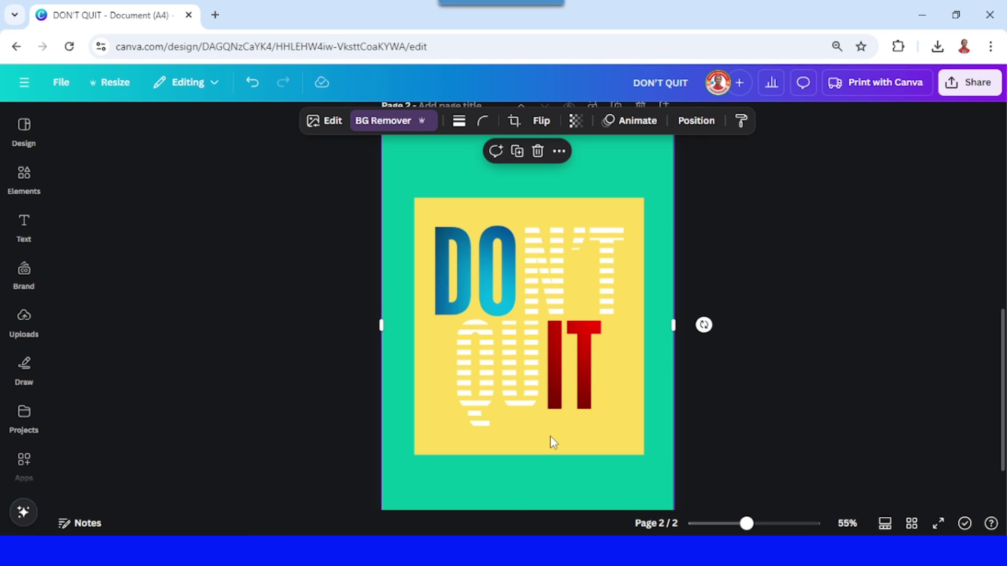
scroll(550, 436, "down", 2)
left_click_drag(527, 459, 527, 429)
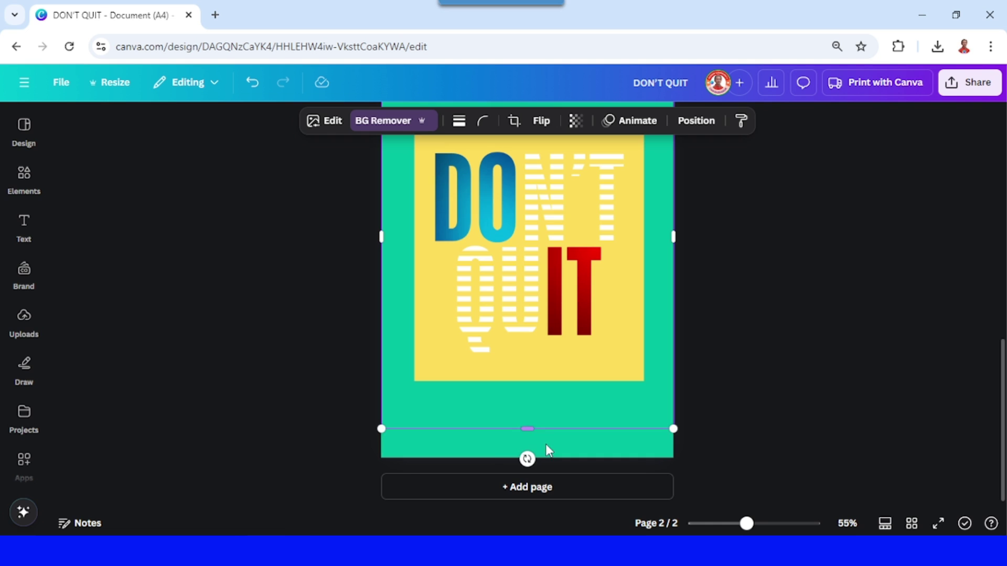
left_click(486, 446)
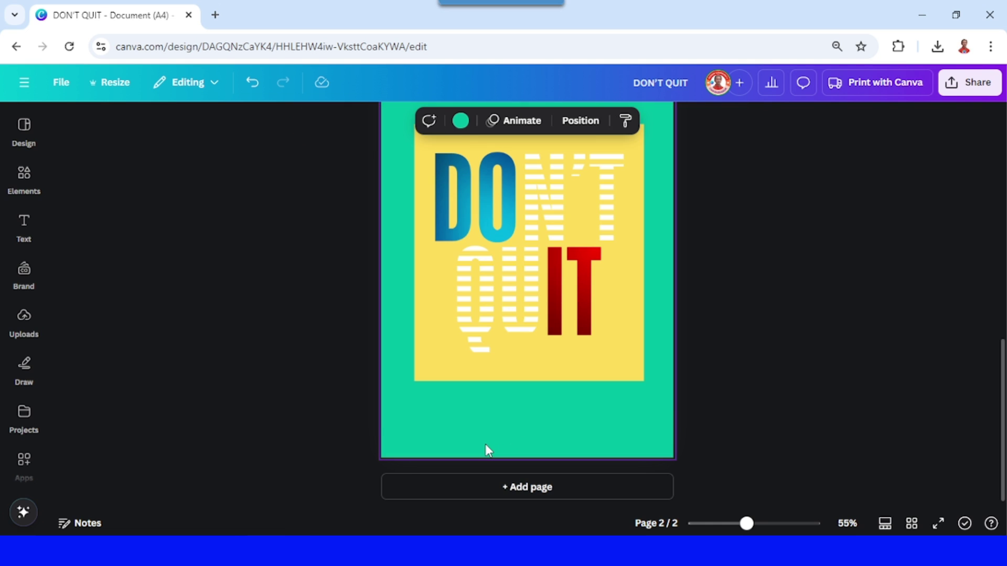
Recolour page 2 yellow, download only page 2 as a PNG, and add a third page.
left_click(460, 120)
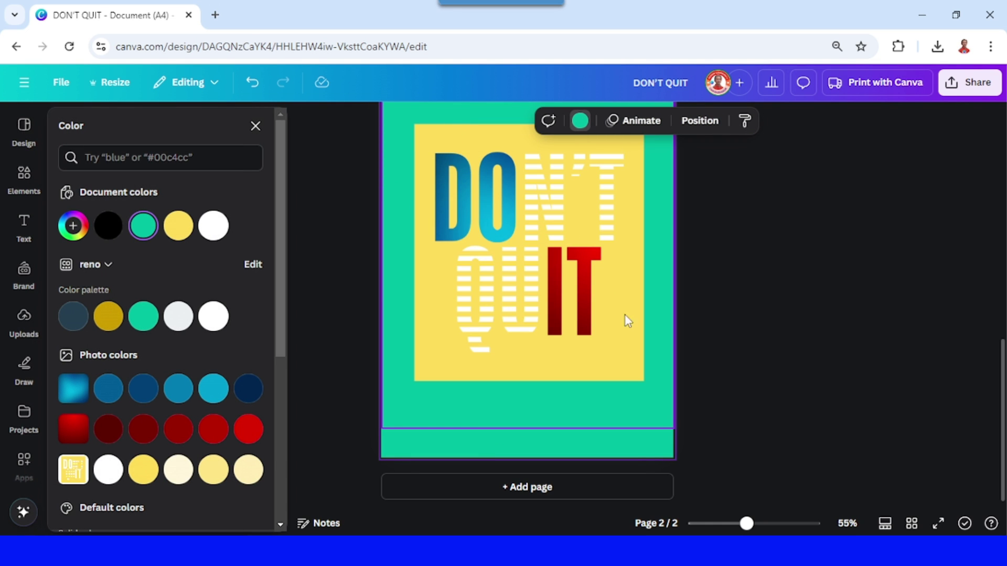
left_click(180, 227)
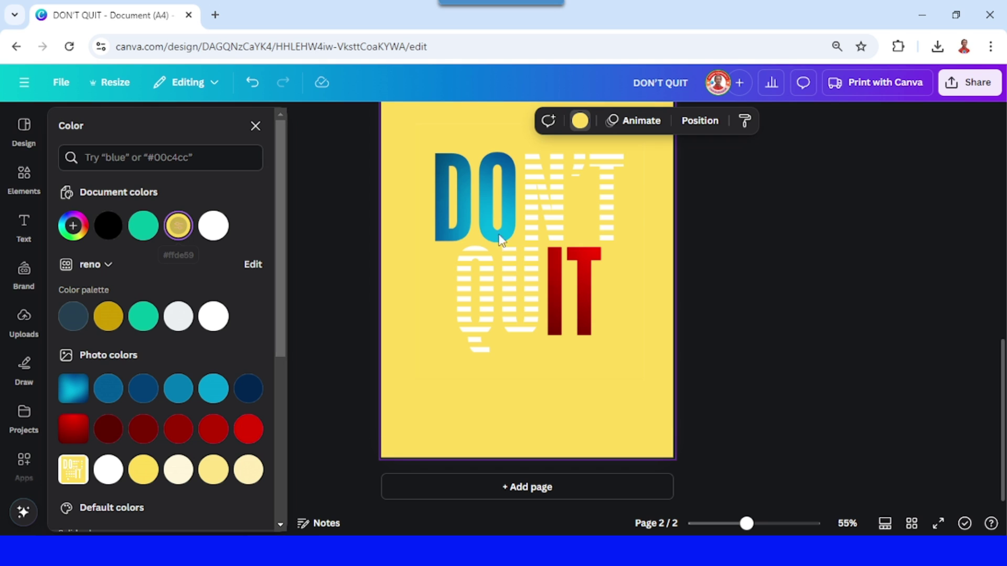
left_click(983, 92)
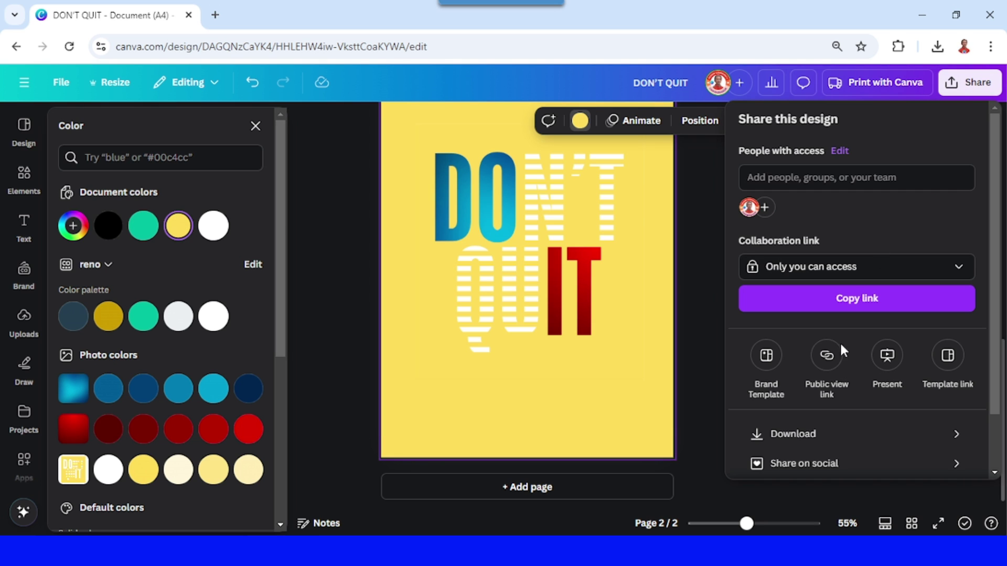
left_click(799, 435)
left_click(965, 333)
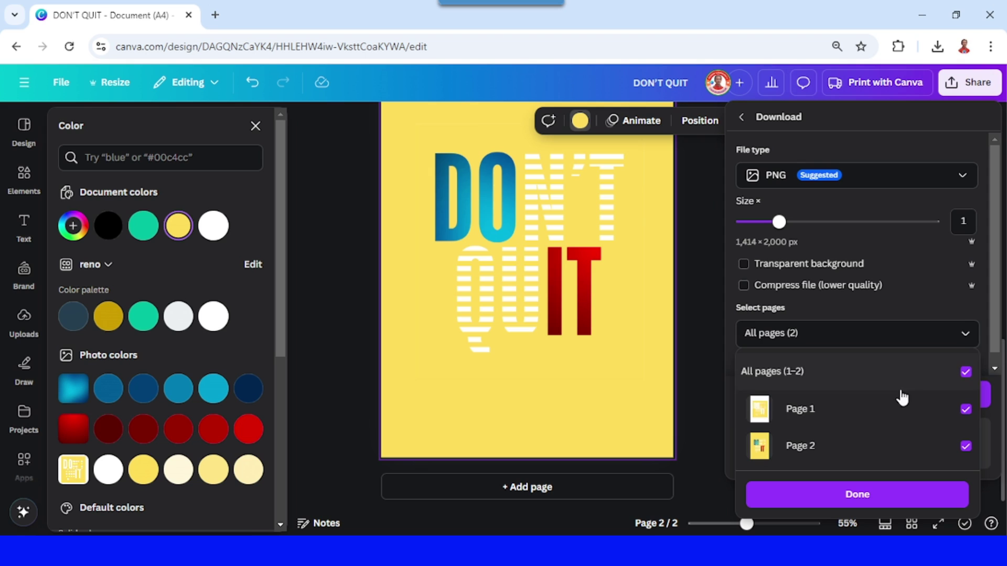
left_click(866, 417)
left_click(876, 494)
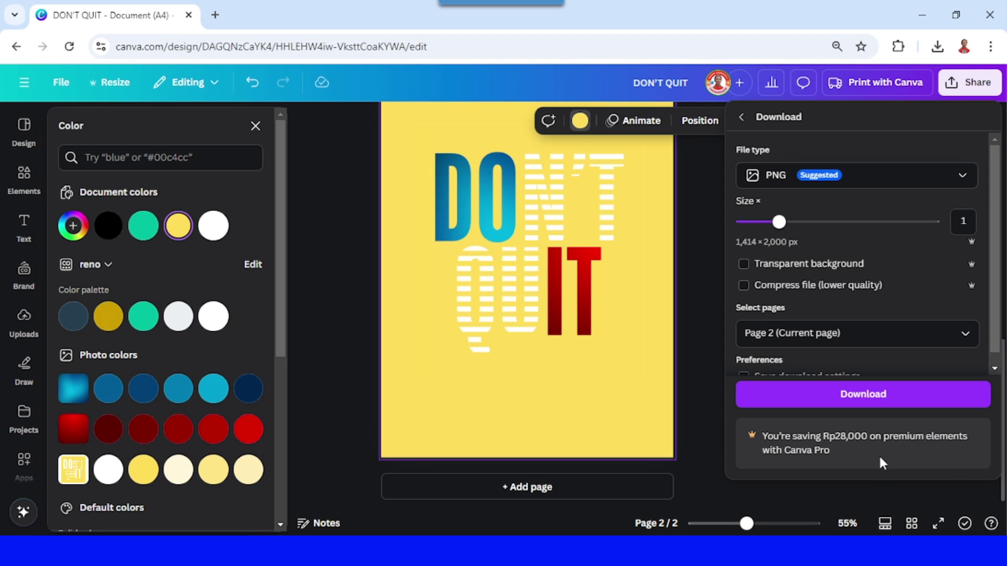
left_click(875, 400)
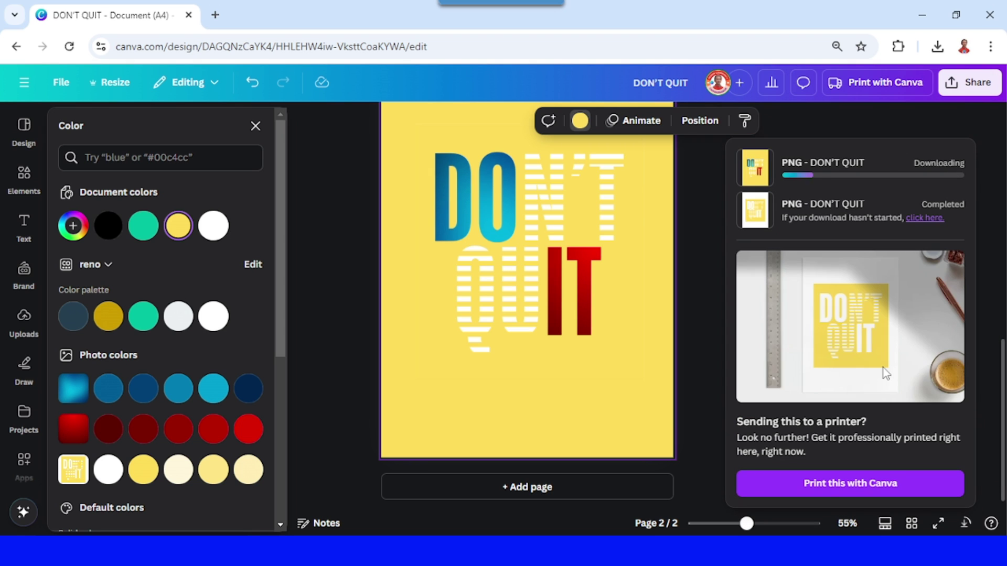
left_click(593, 497)
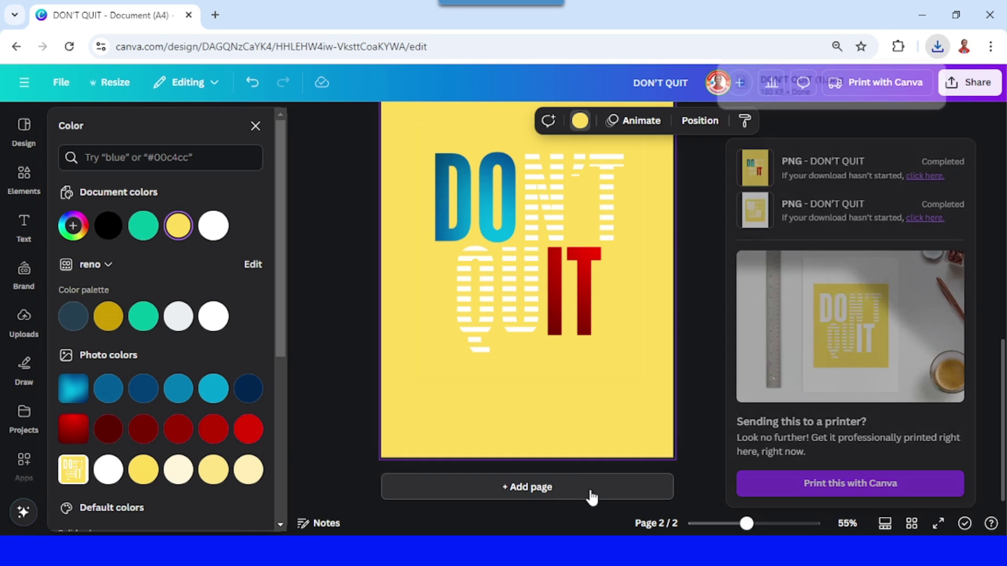
Place the downloaded DON'T QUIT image on page 3 and make the page background black.
left_click(937, 47)
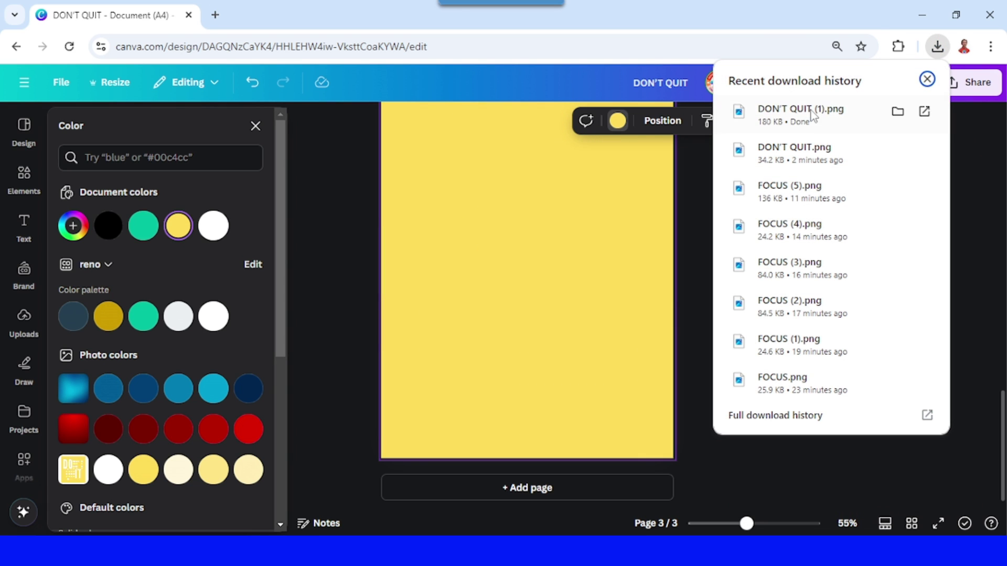
left_click_drag(801, 113, 524, 291)
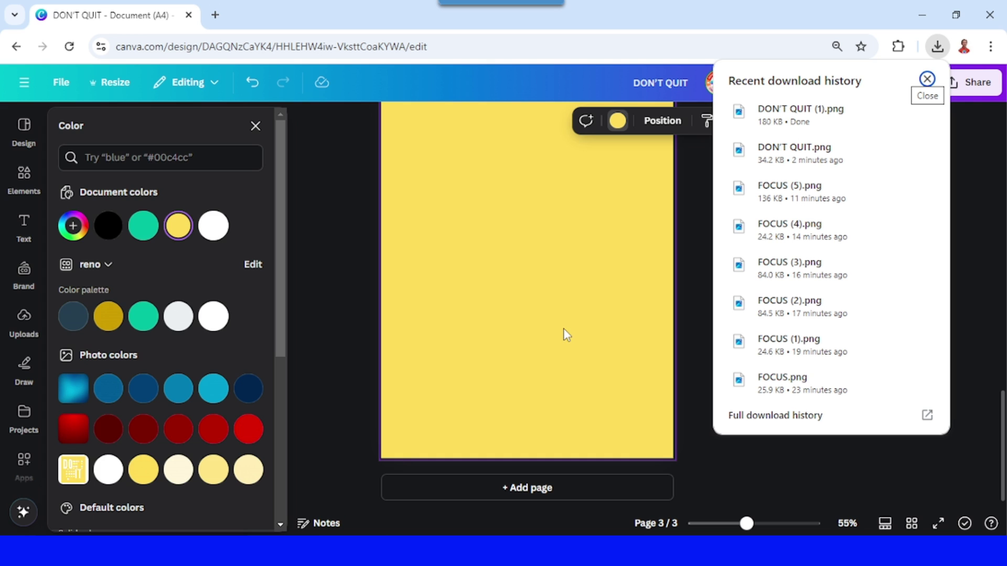
scroll(603, 263, "up", 2)
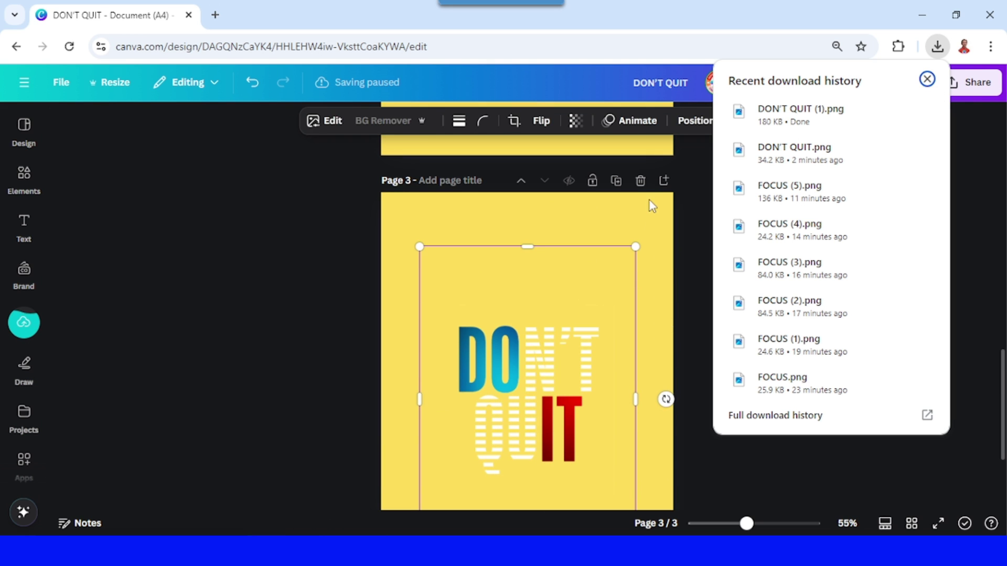
left_click(656, 209)
left_click(460, 121)
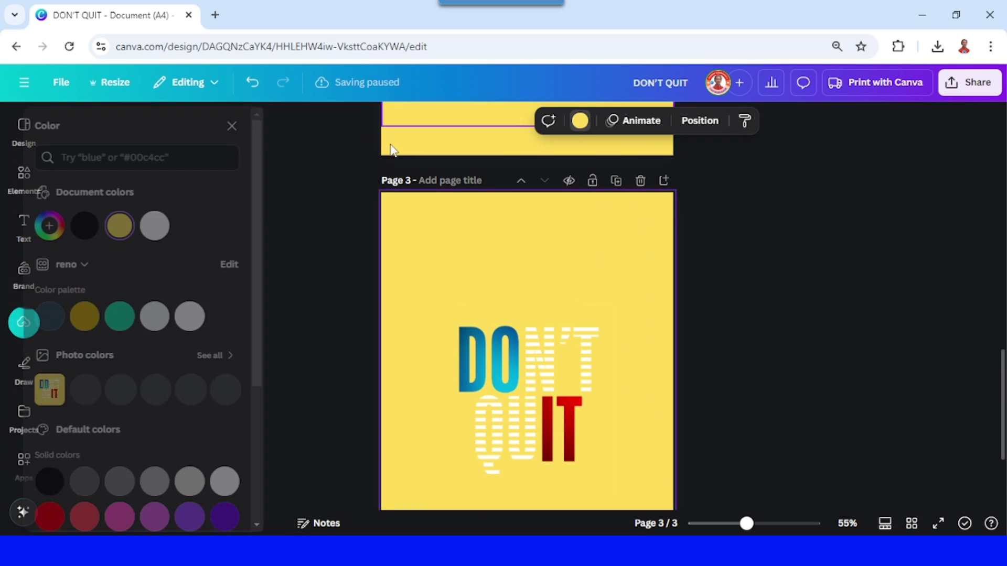
left_click(108, 226)
scroll(549, 262, "down", 1)
scroll(549, 262, "down", 2)
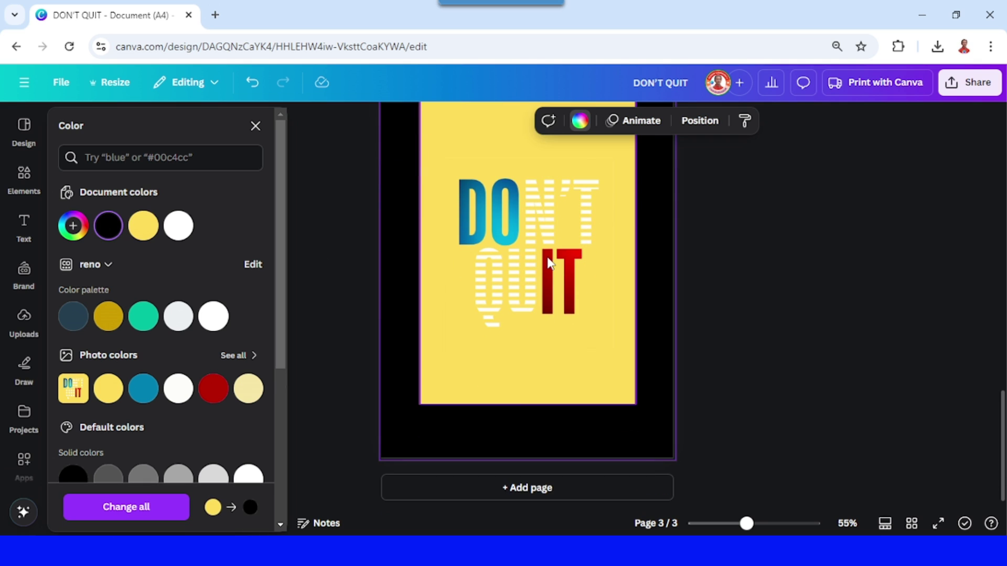
Remove the image's yellow background and enlarge it across the page width.
left_click(543, 256)
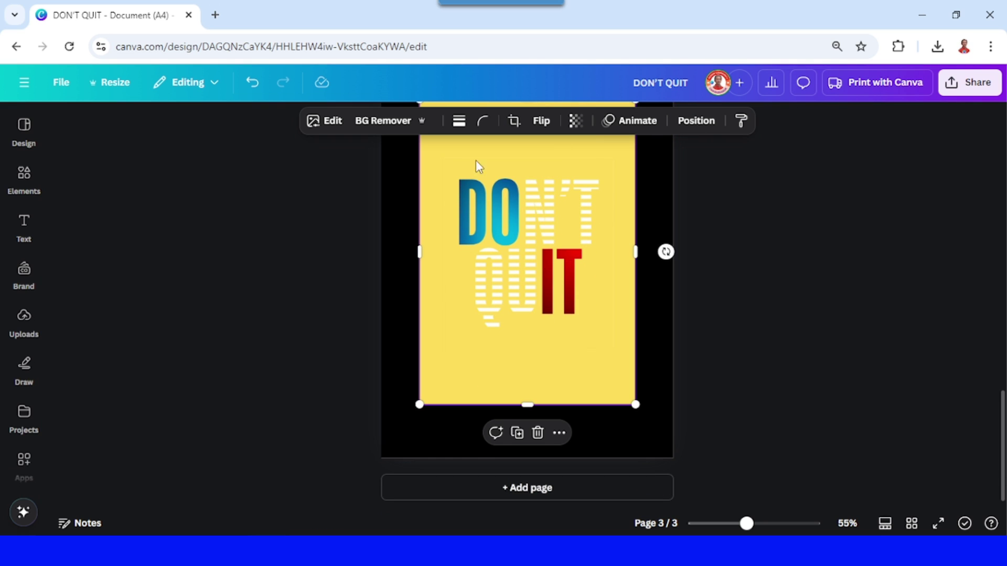
left_click(382, 120)
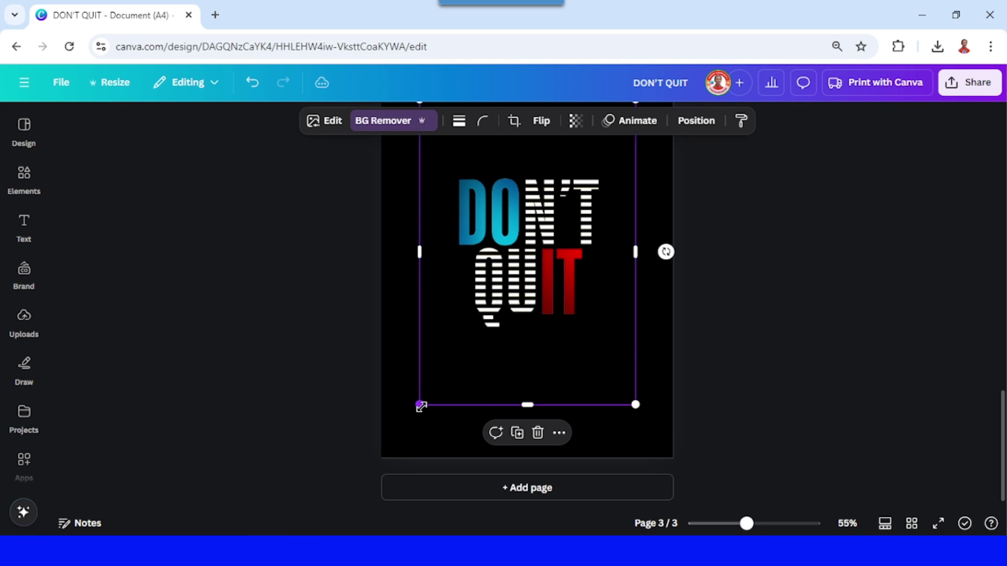
left_click_drag(419, 405, 379, 456)
scroll(633, 246, "up", 3)
left_click_drag(633, 246, 676, 197)
scroll(574, 338, "down", 2)
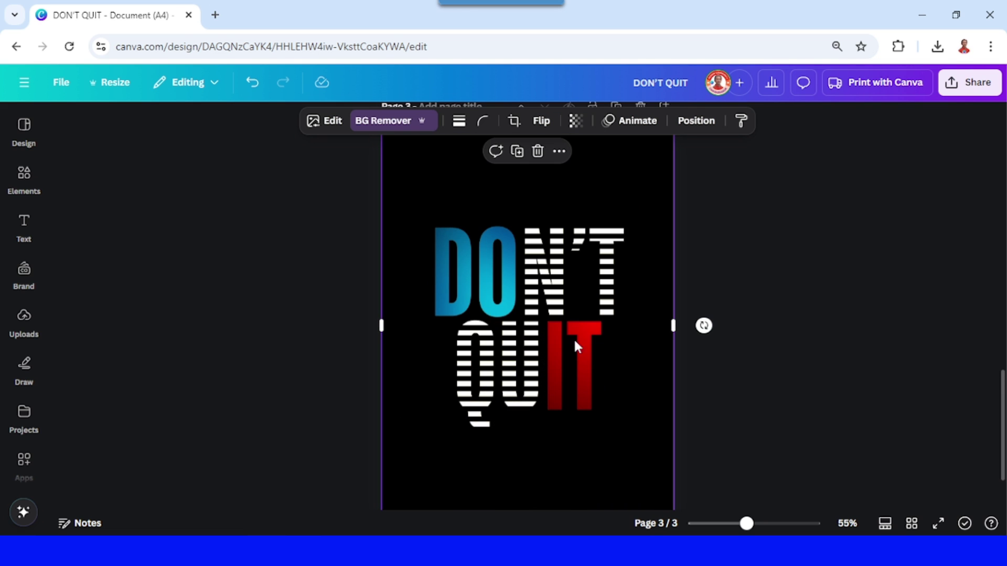
Place the DON'T QUIT design on the first Apparel T-shirt mockup from the Mockups app.
left_click(332, 123)
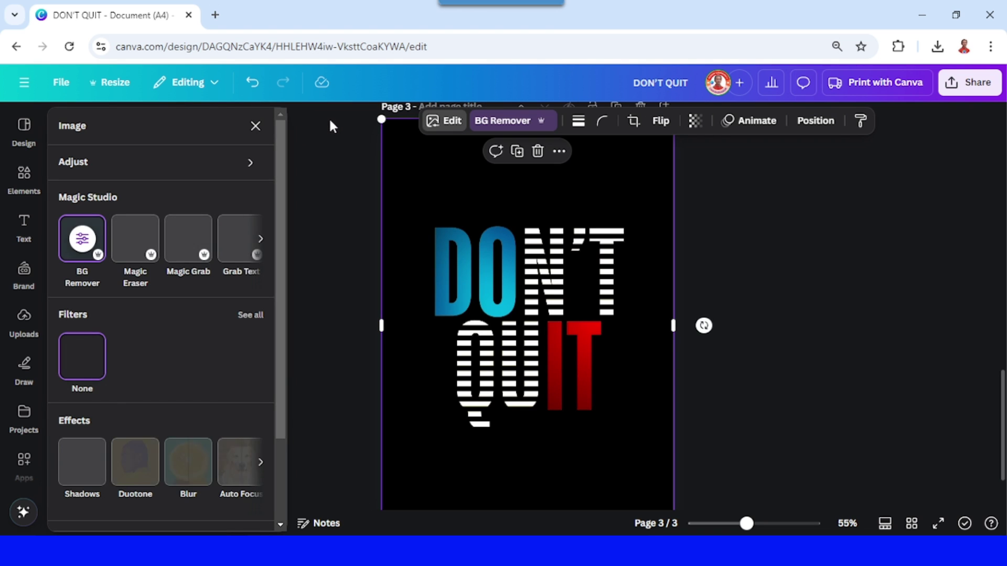
scroll(207, 331, "down", 2)
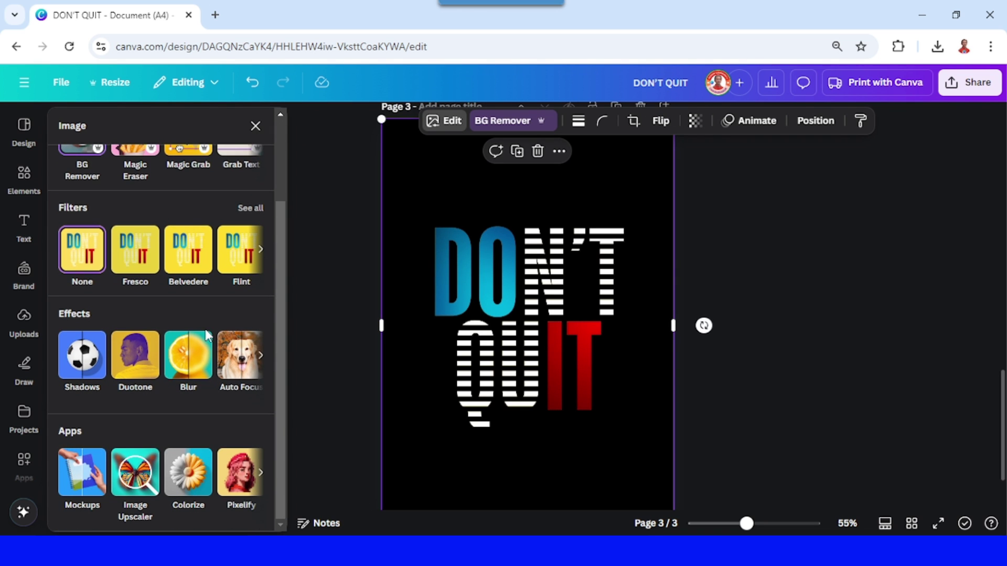
left_click(92, 492)
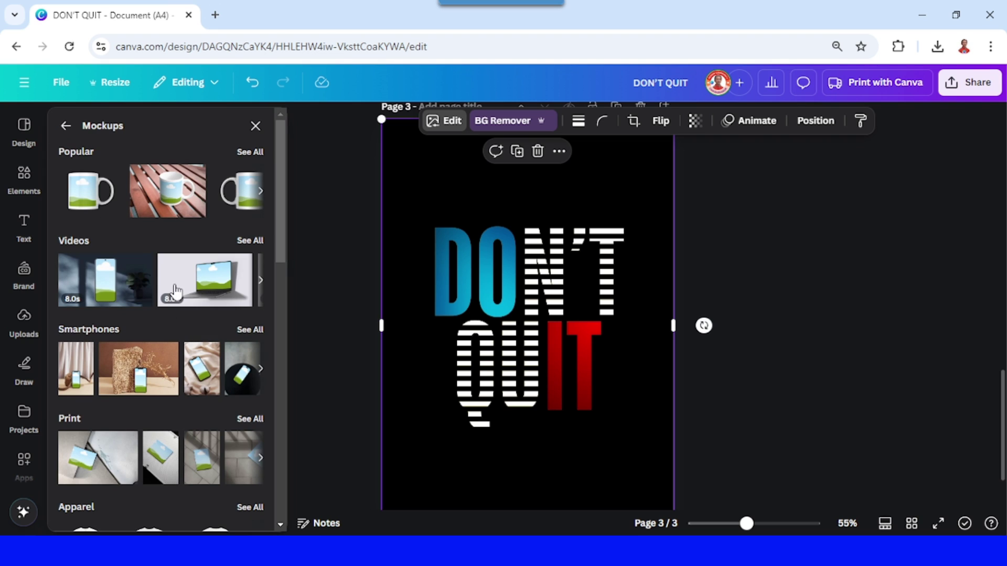
scroll(207, 346, "down", 3)
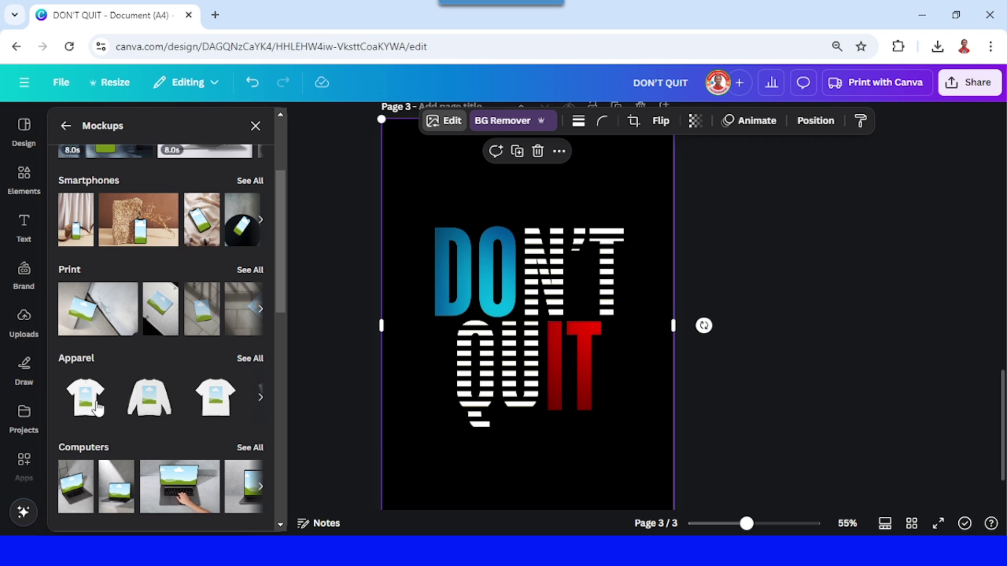
left_click(92, 407)
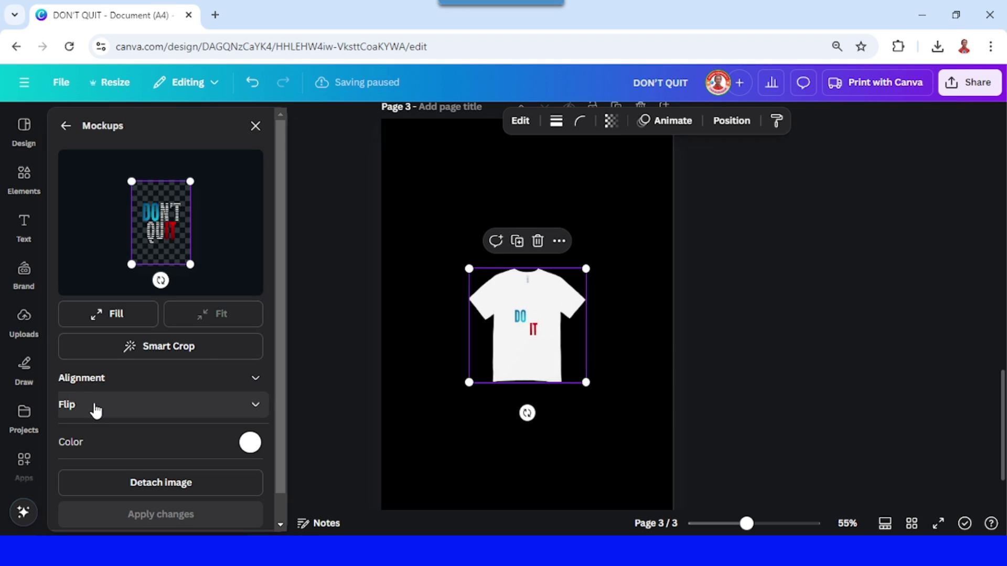
Make the mockup T-shirt black, enlarge and raise the DON'T QUIT design, and apply the changes.
scroll(95, 411, "down", 1)
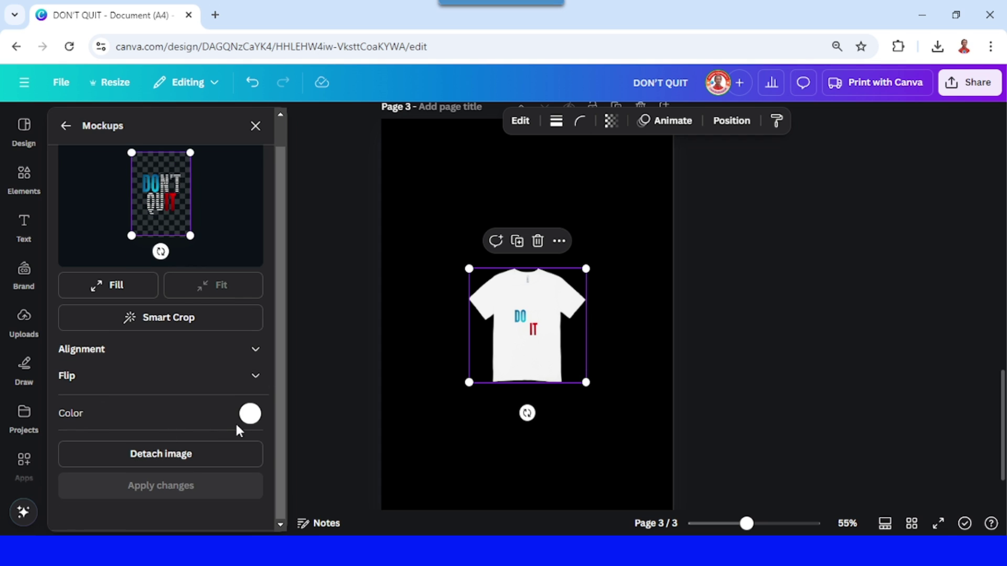
left_click(251, 414)
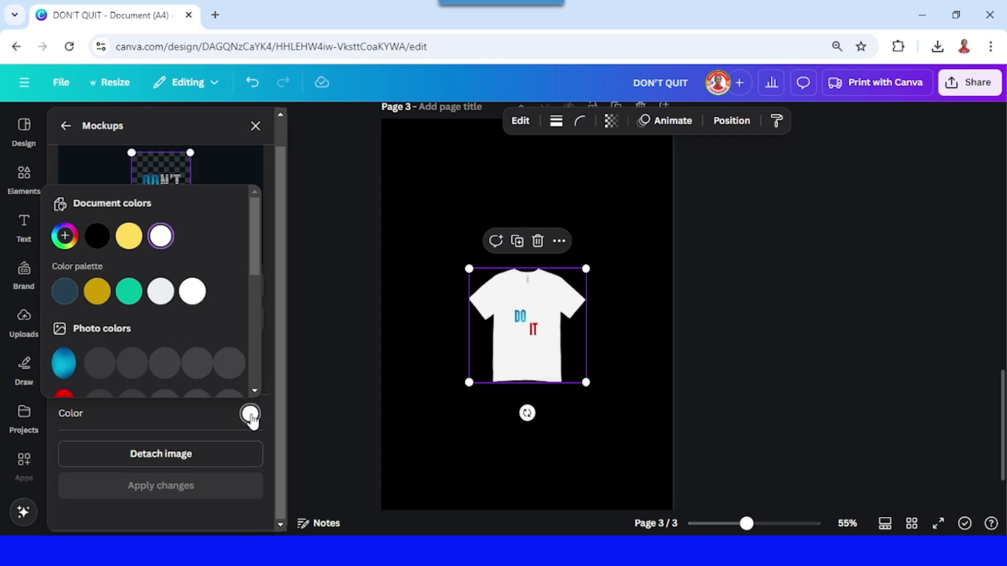
left_click(97, 236)
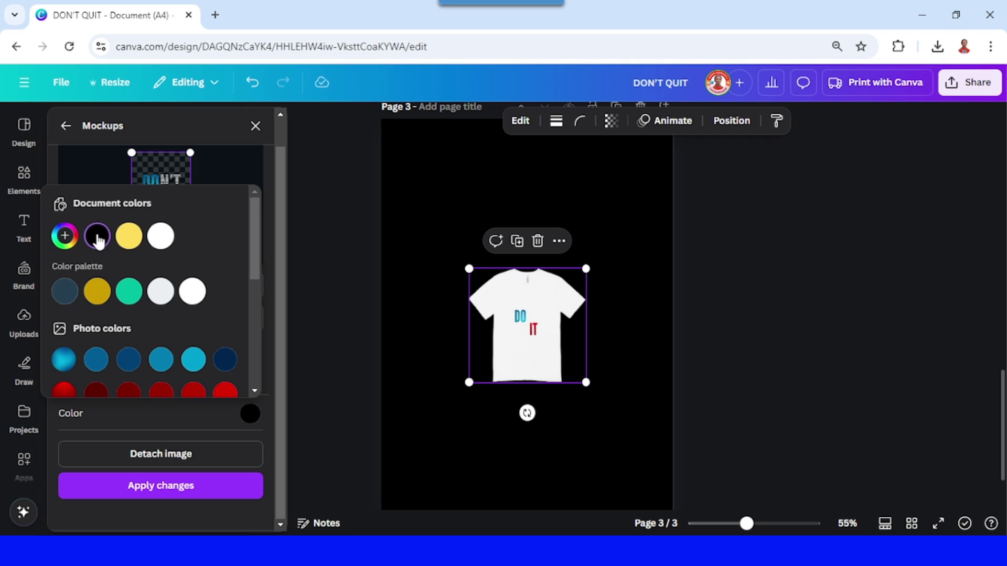
left_click(225, 172)
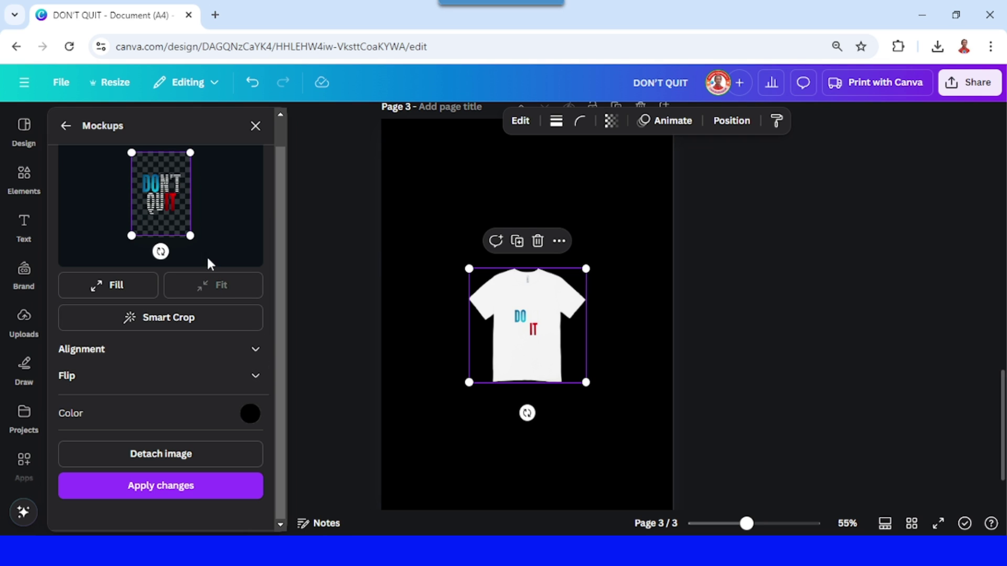
left_click_drag(190, 236, 198, 256)
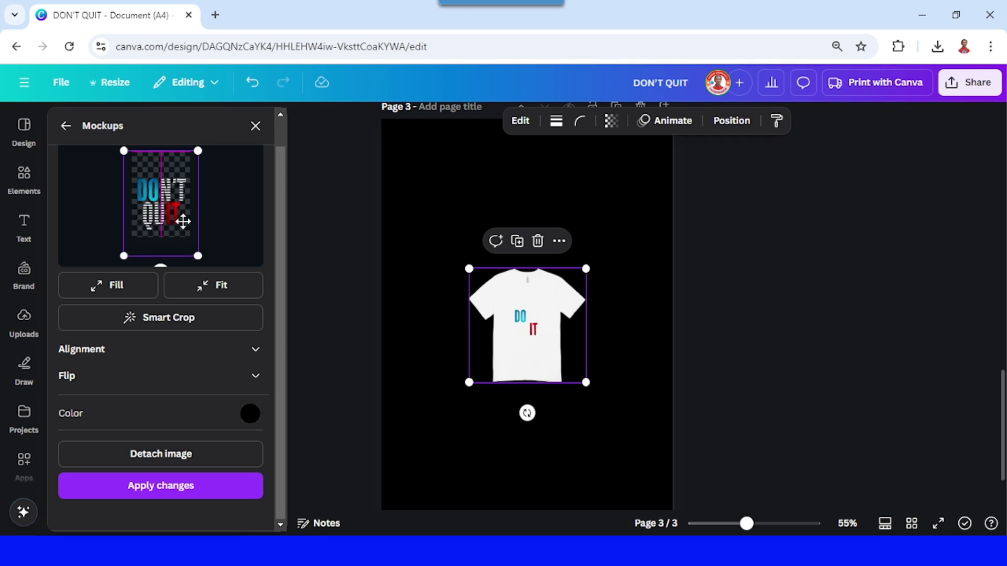
left_click_drag(181, 221, 183, 210)
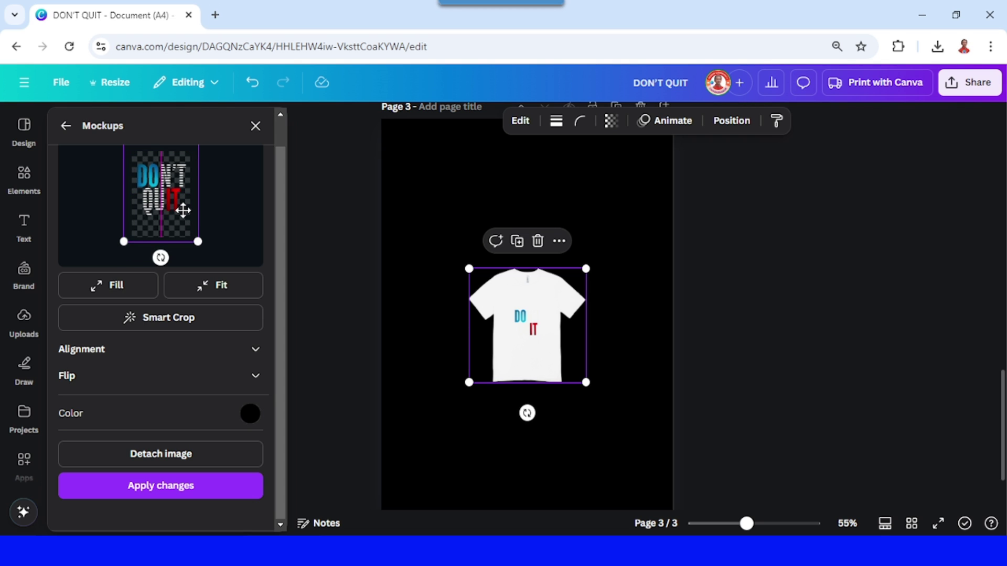
left_click(200, 494)
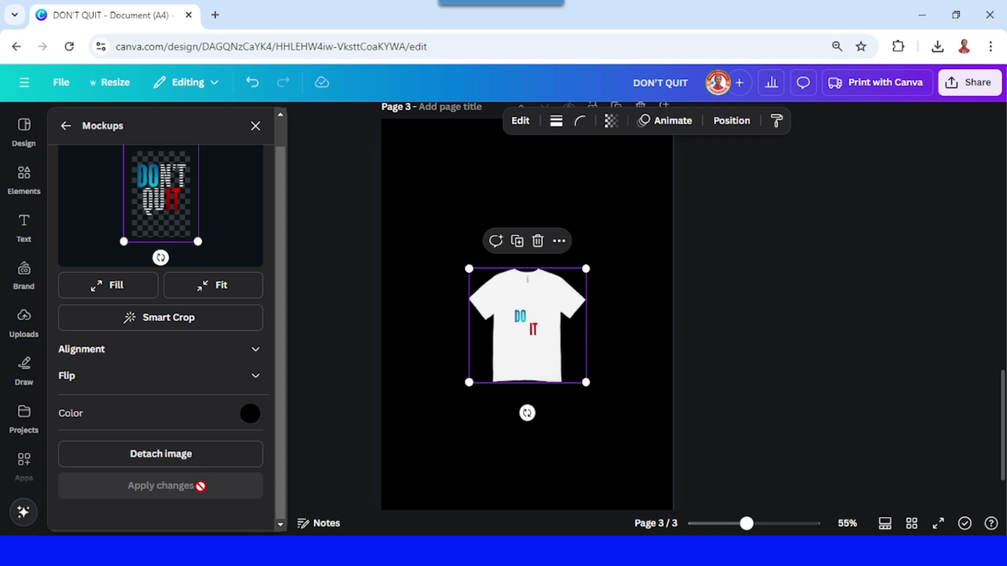
Turn page 3's background white and select the T-shirt mockup for resizing.
left_click(641, 467)
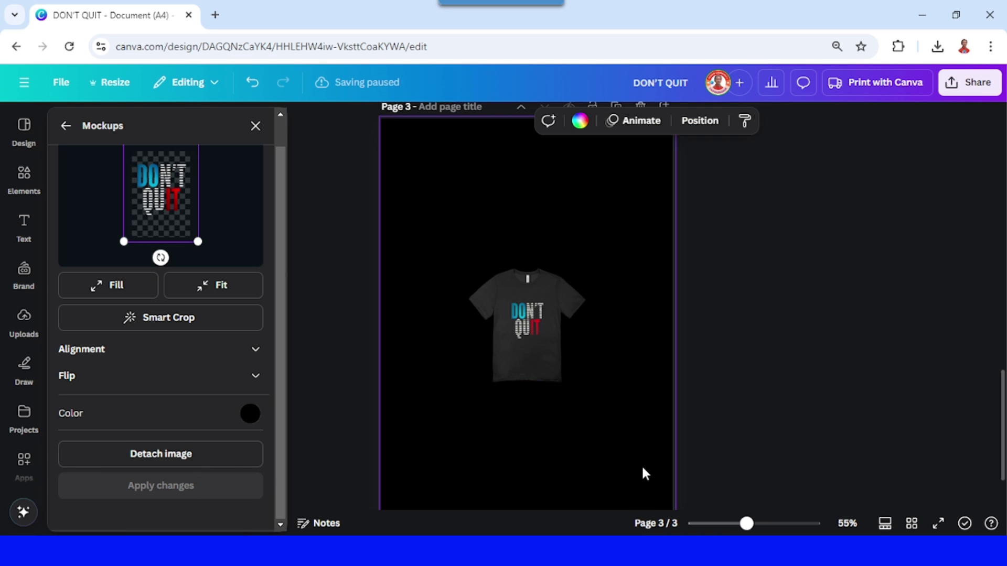
left_click(580, 122)
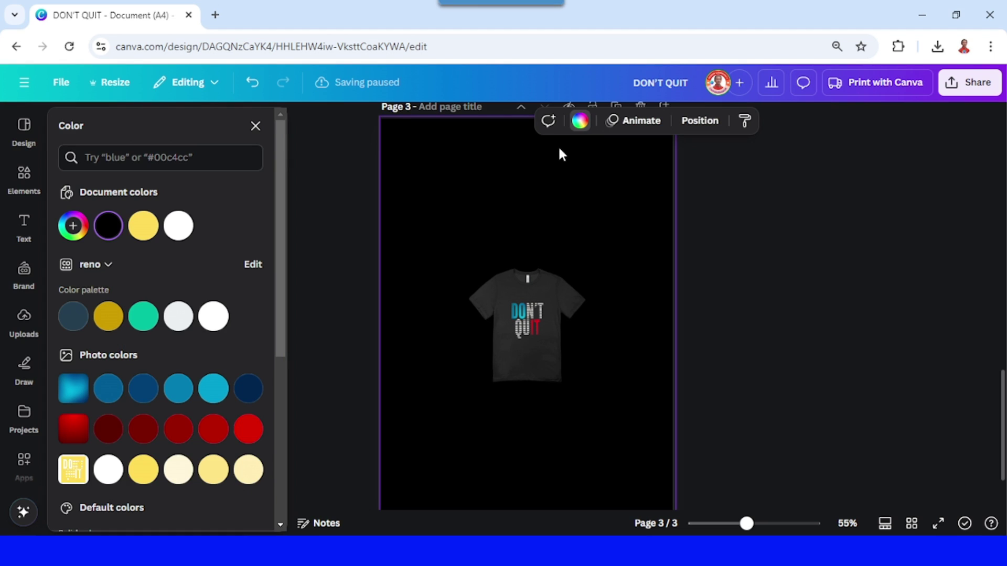
left_click(179, 225)
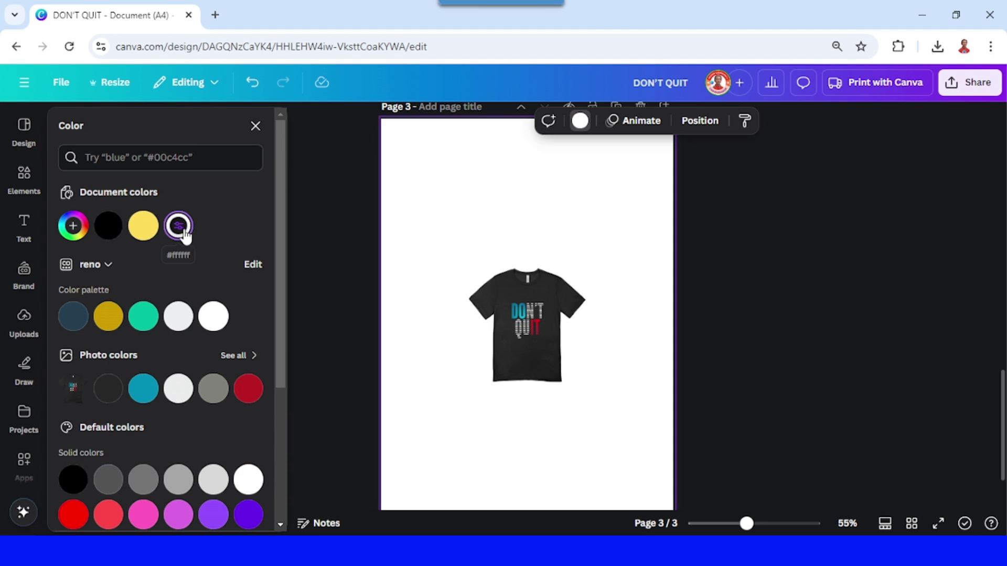
left_click(560, 331)
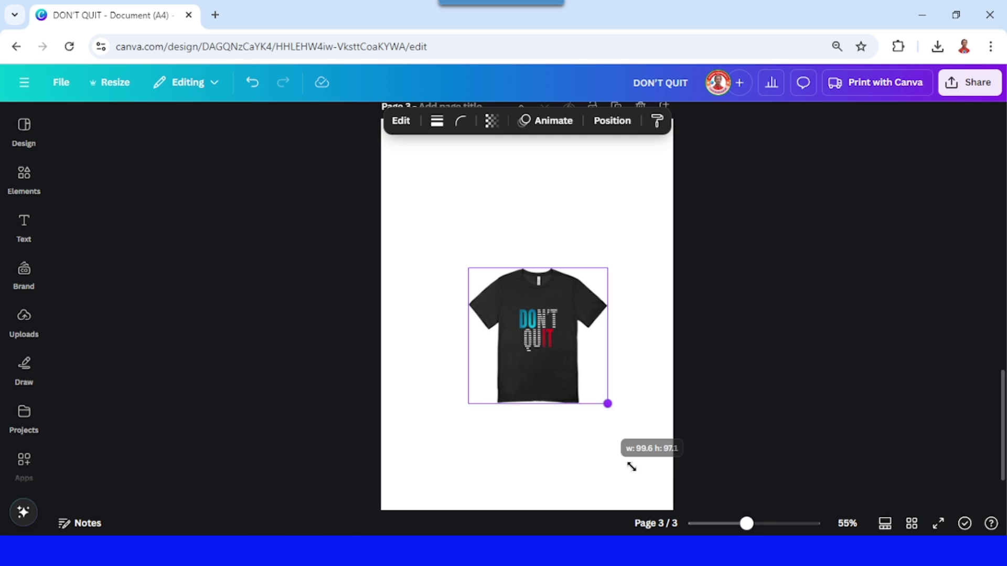